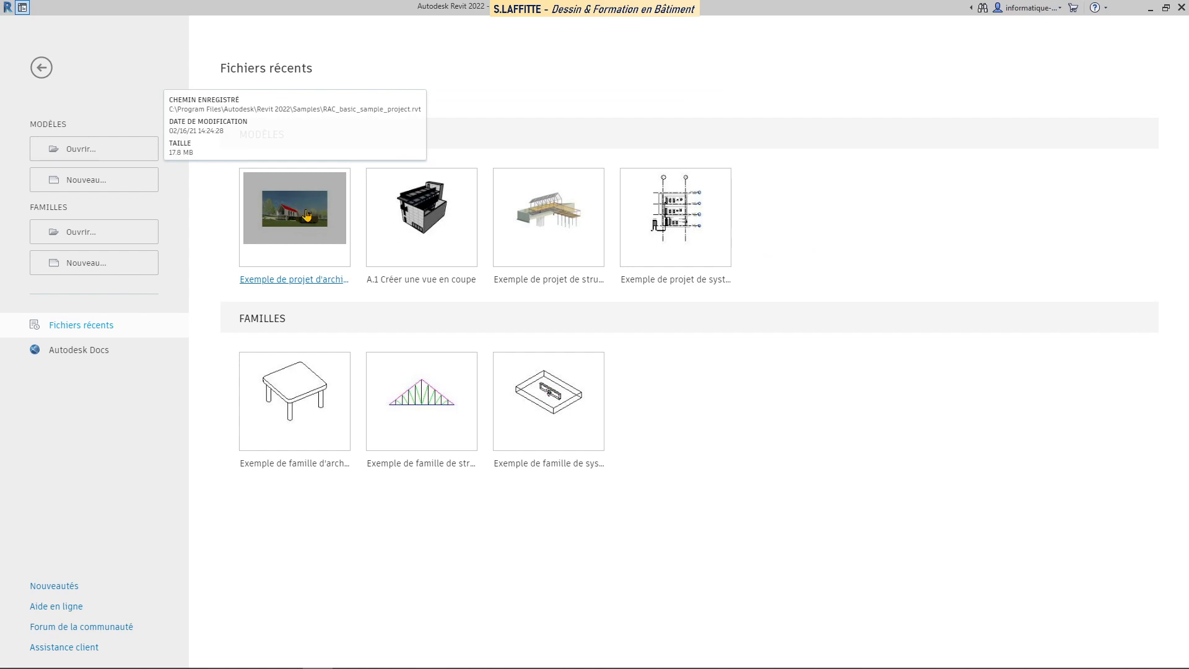
Open the sample architecture project and examine the South elevation and Longitudinal Section on sheet A103 - Elevations/Sections
click(284, 279)
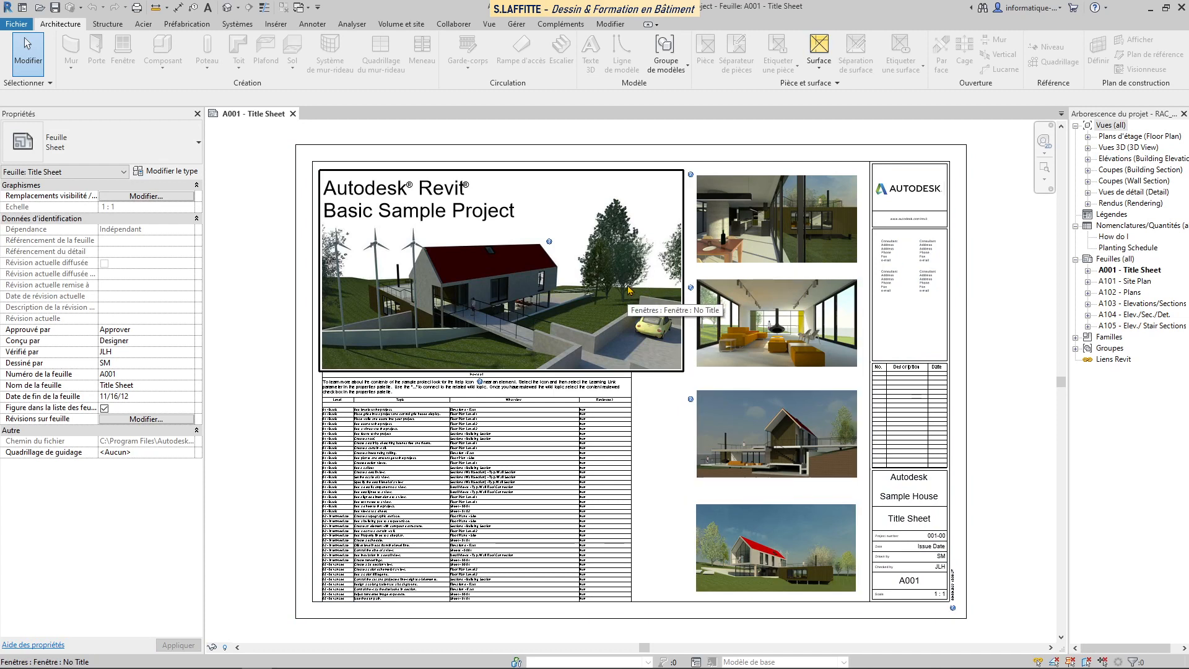
double_click(1120, 305)
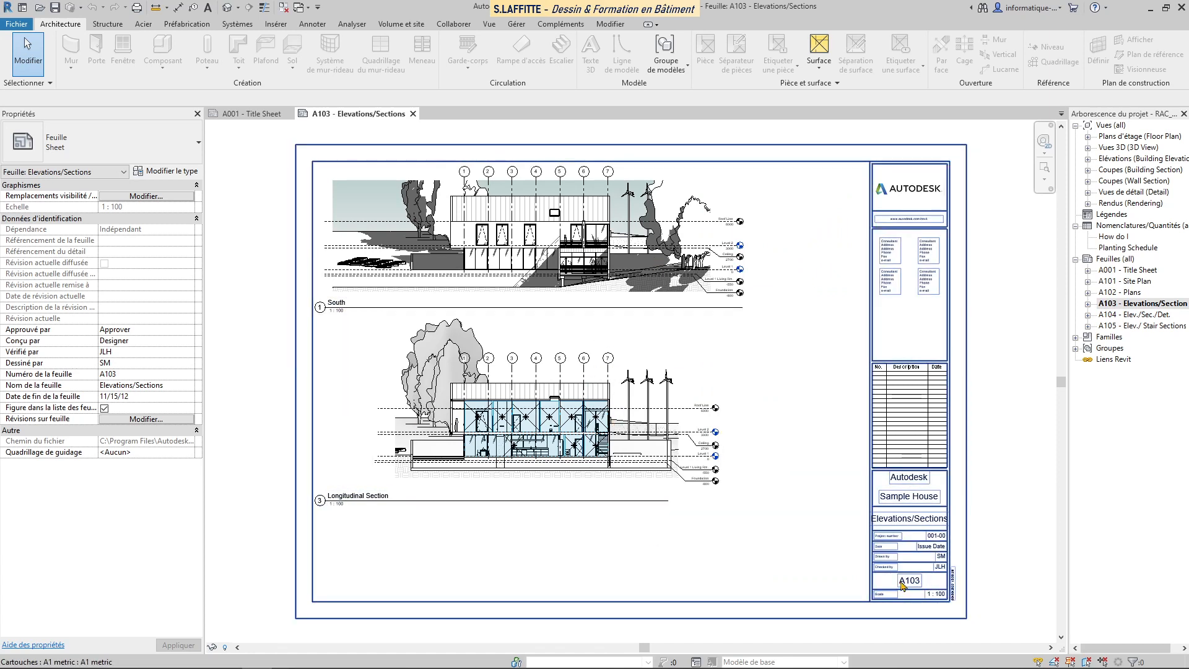
scroll(263, 405, up, 2)
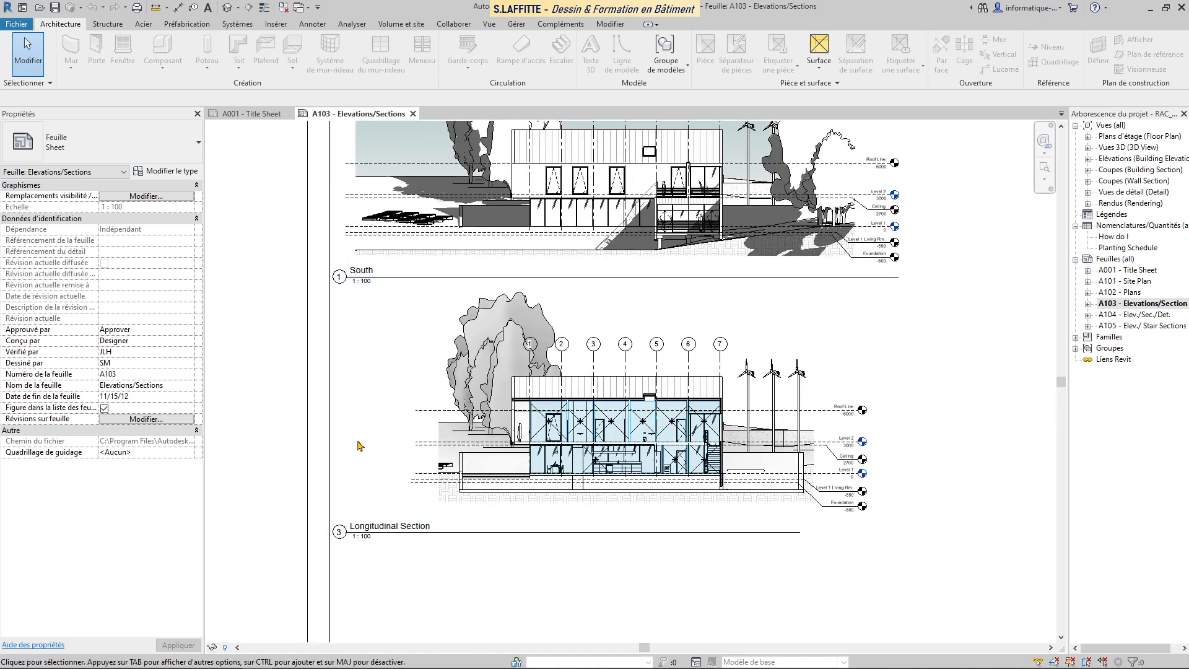
scroll(375, 479, down, 2)
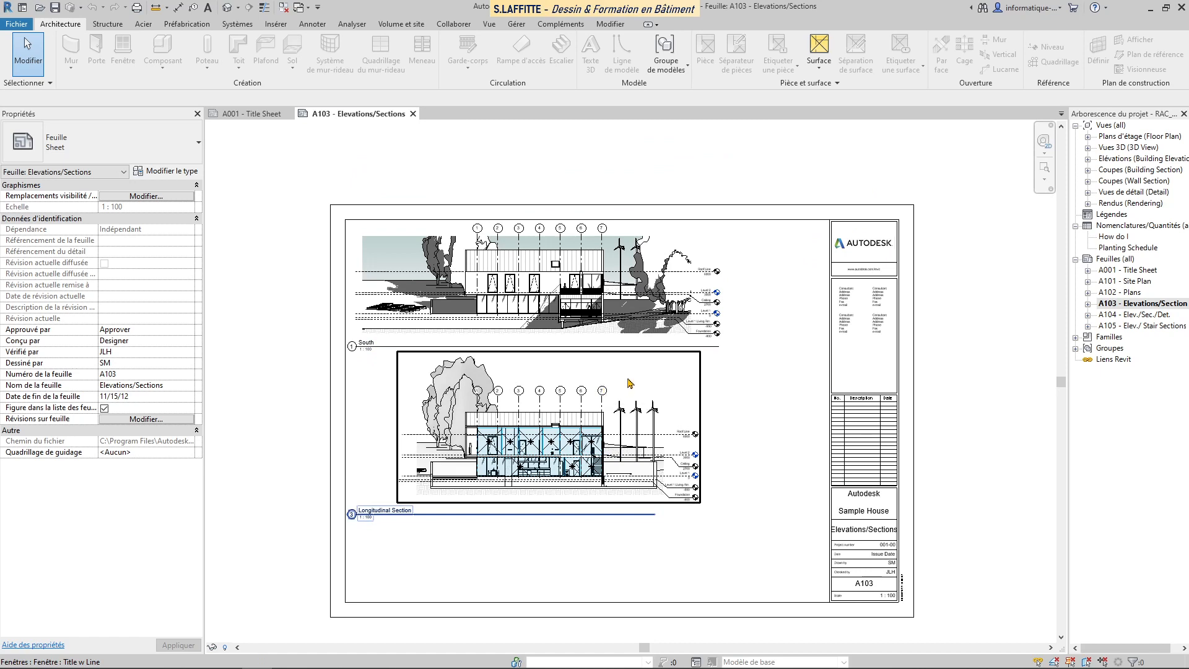
Open the Level 1 floor plan and examine the A103 elevation marker beside the deck
click(1088, 137)
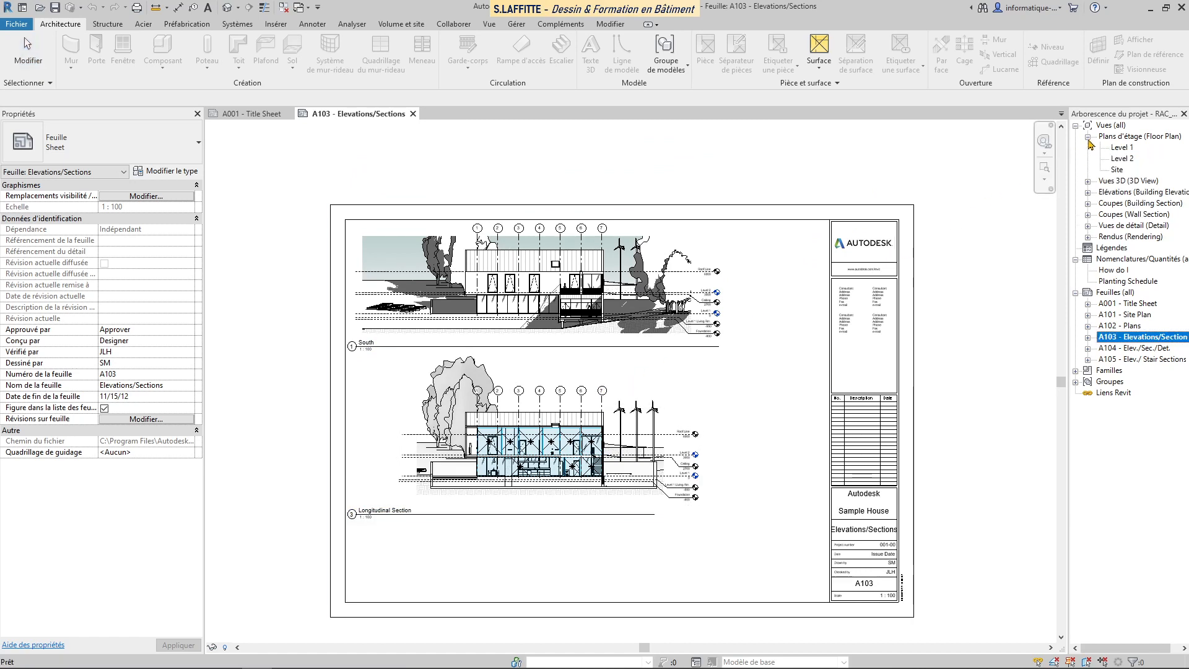
double_click(1119, 148)
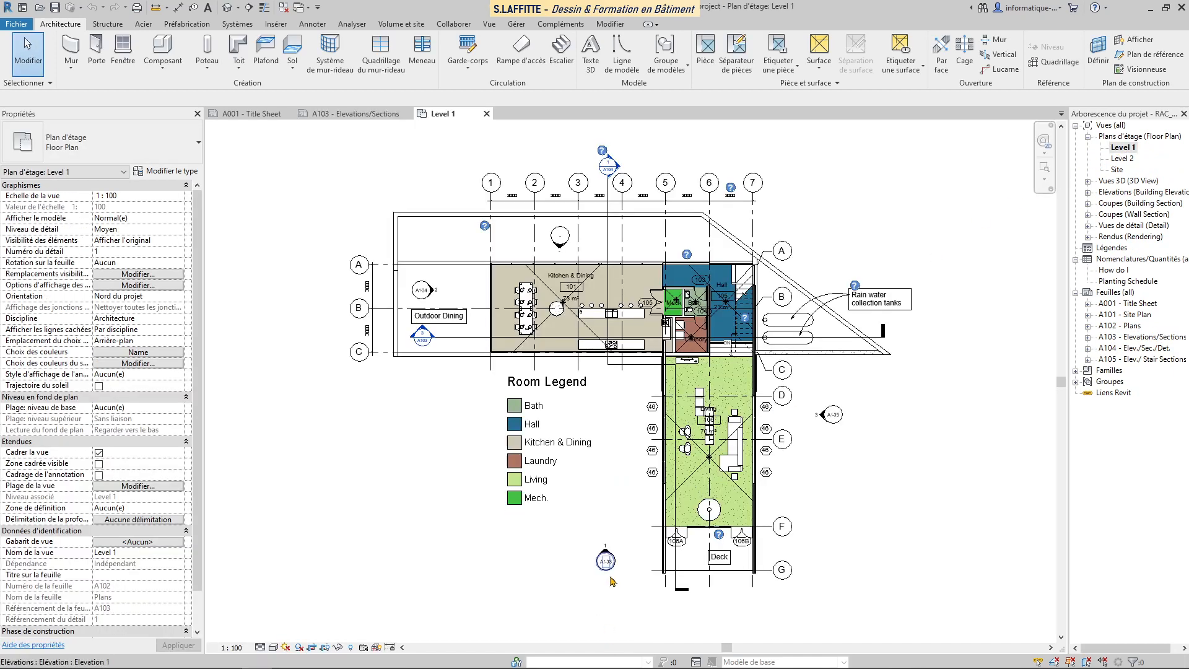
scroll(611, 555, up, 6)
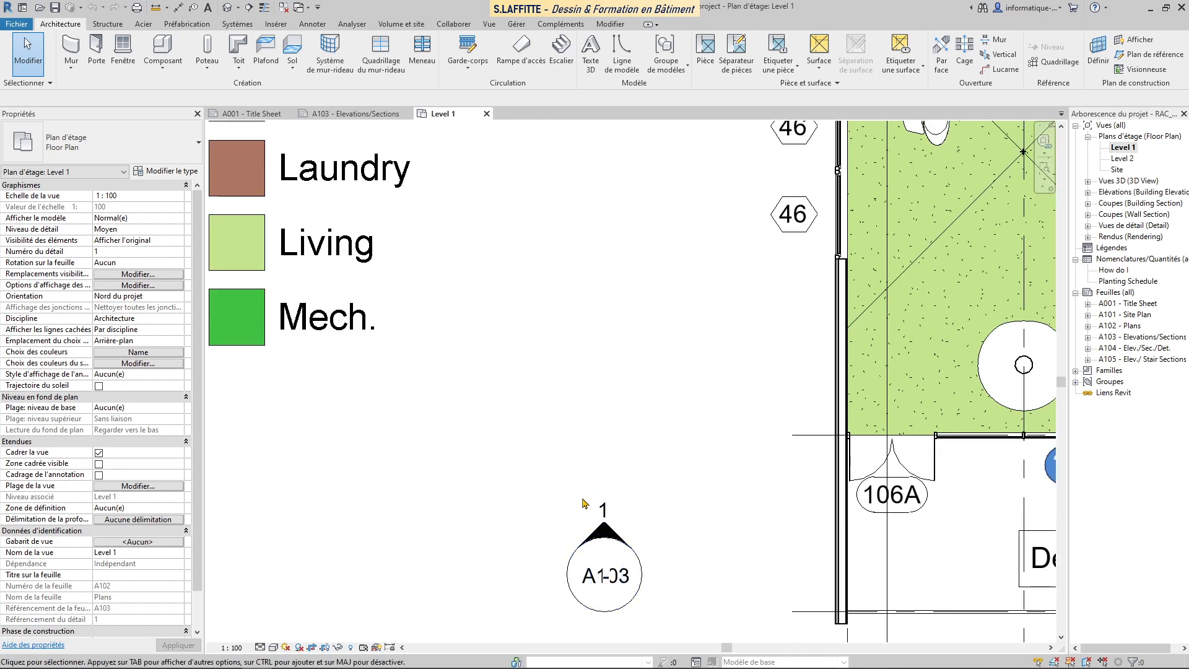
scroll(599, 516, down, 3)
scroll(599, 515, down, 3)
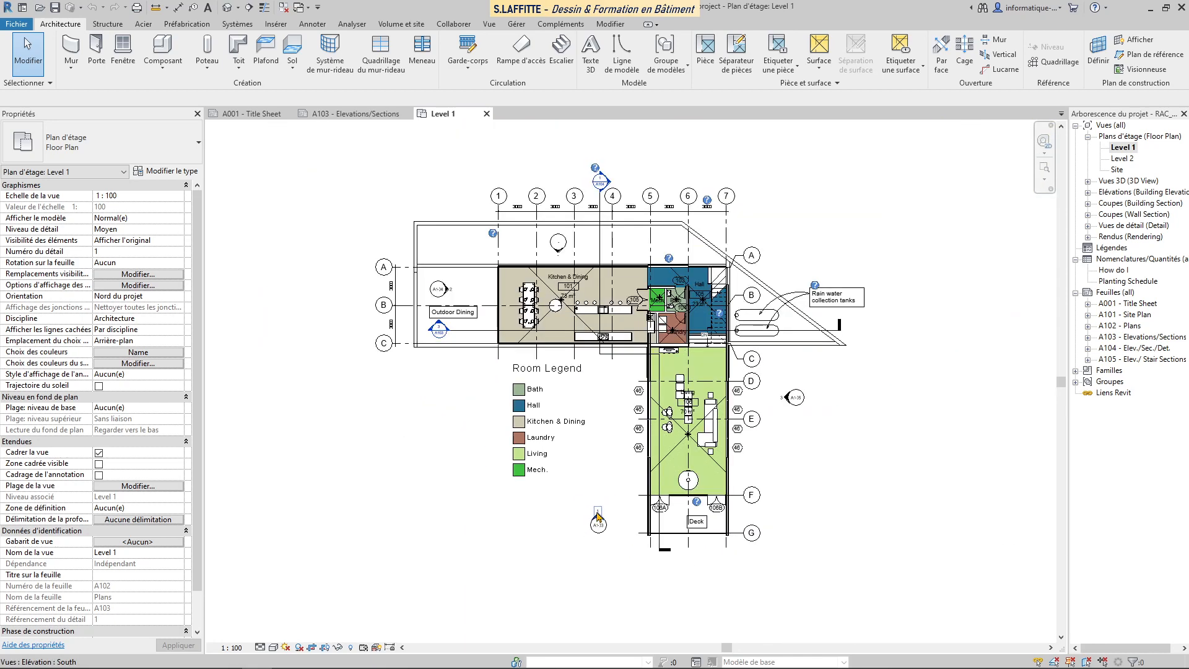
Compare the A103 section marker below Outdoor Dining with the elevation markers around the Level 1 plan
scroll(595, 266, up, 3)
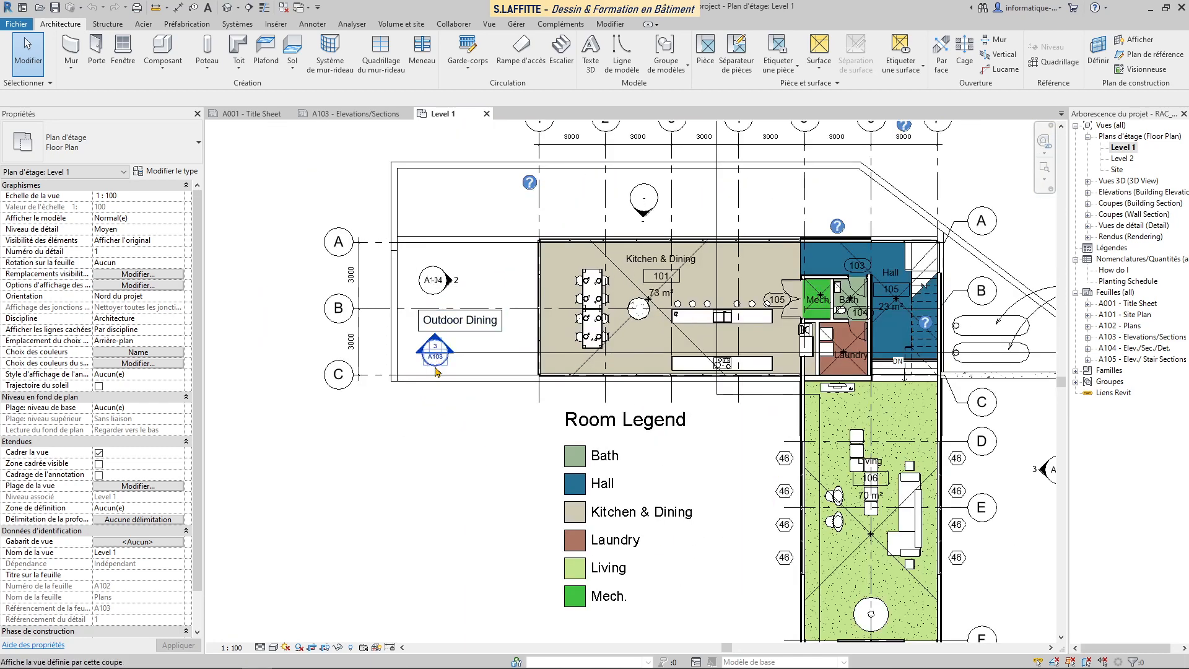
scroll(594, 356, down, 3)
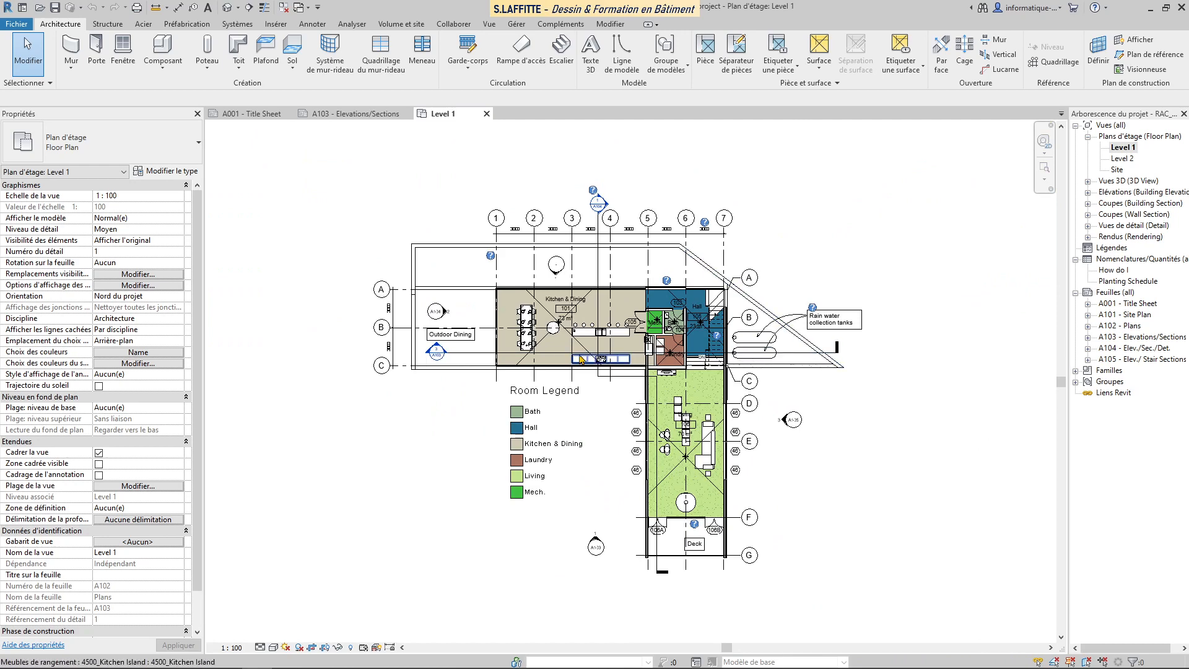
scroll(426, 360, up, 1)
scroll(425, 359, up, 4)
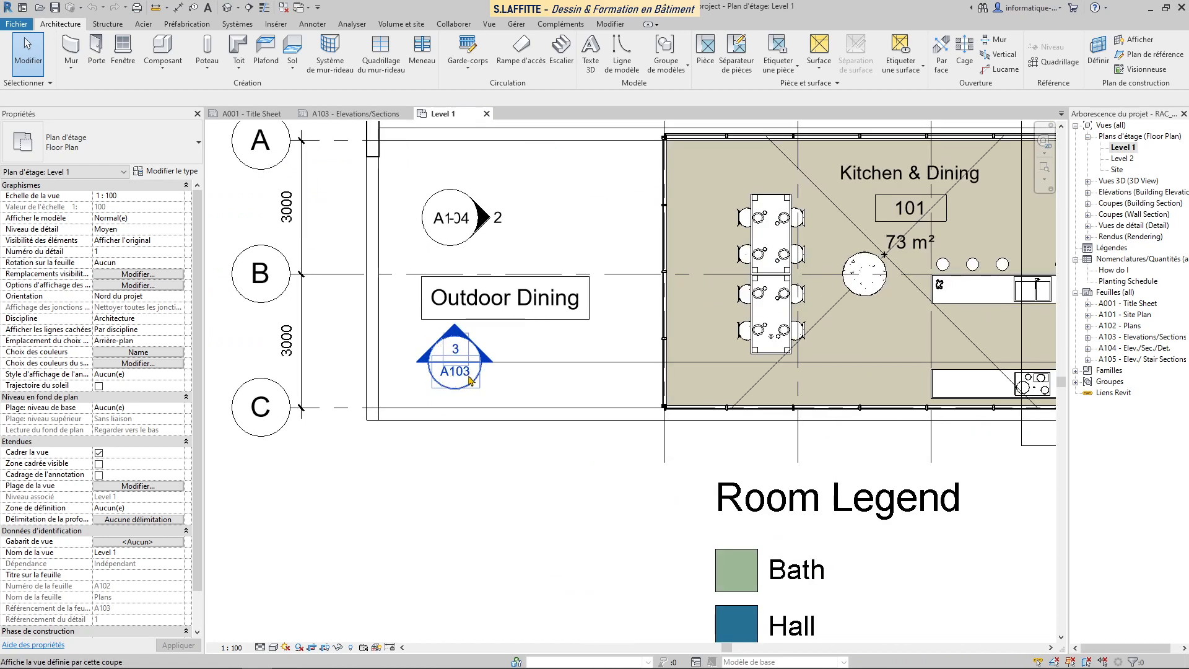
scroll(471, 380, down, 4)
middle_drag(706, 552, 632, 315)
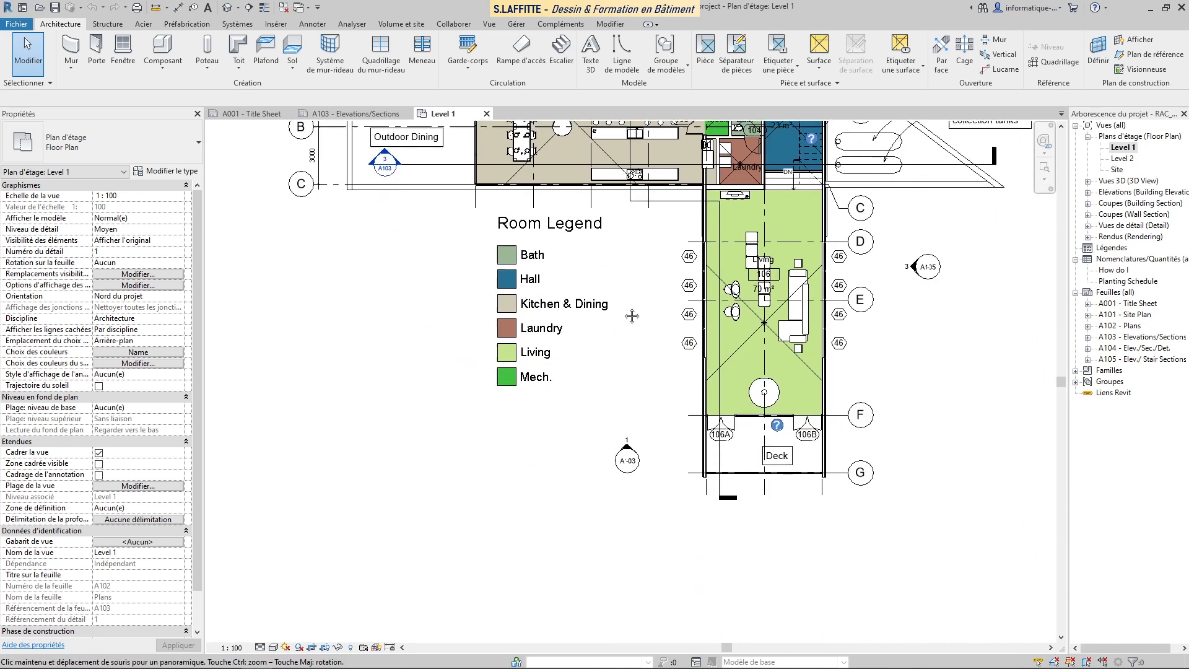
scroll(627, 459, up, 3)
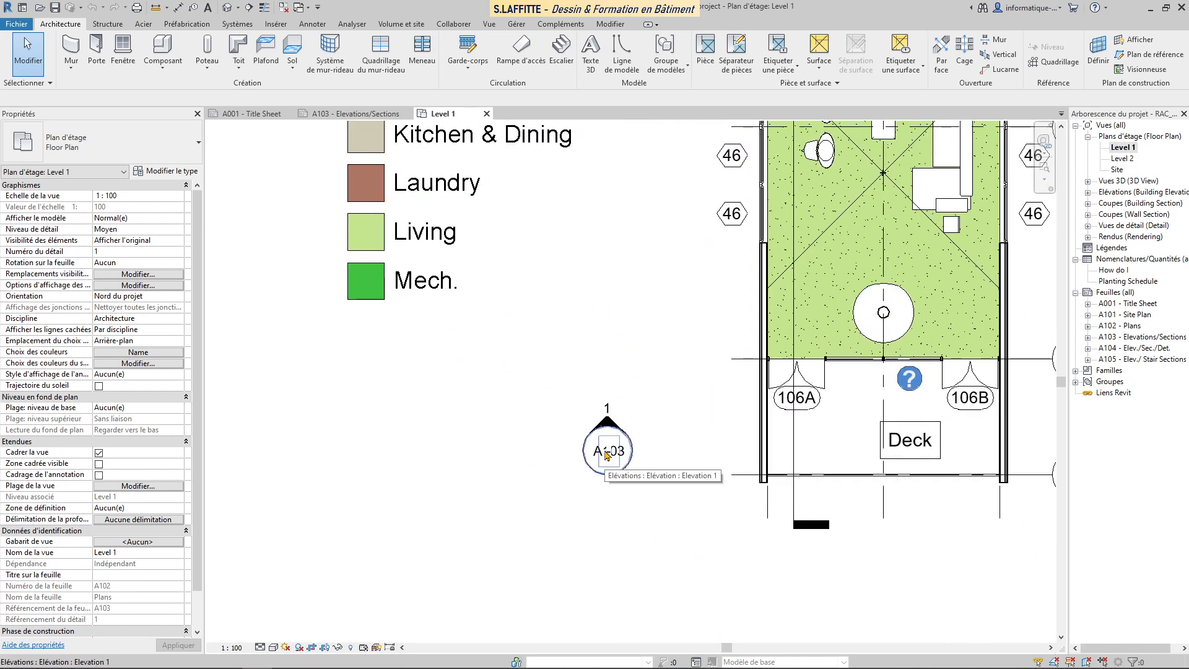
scroll(719, 561, down, 3)
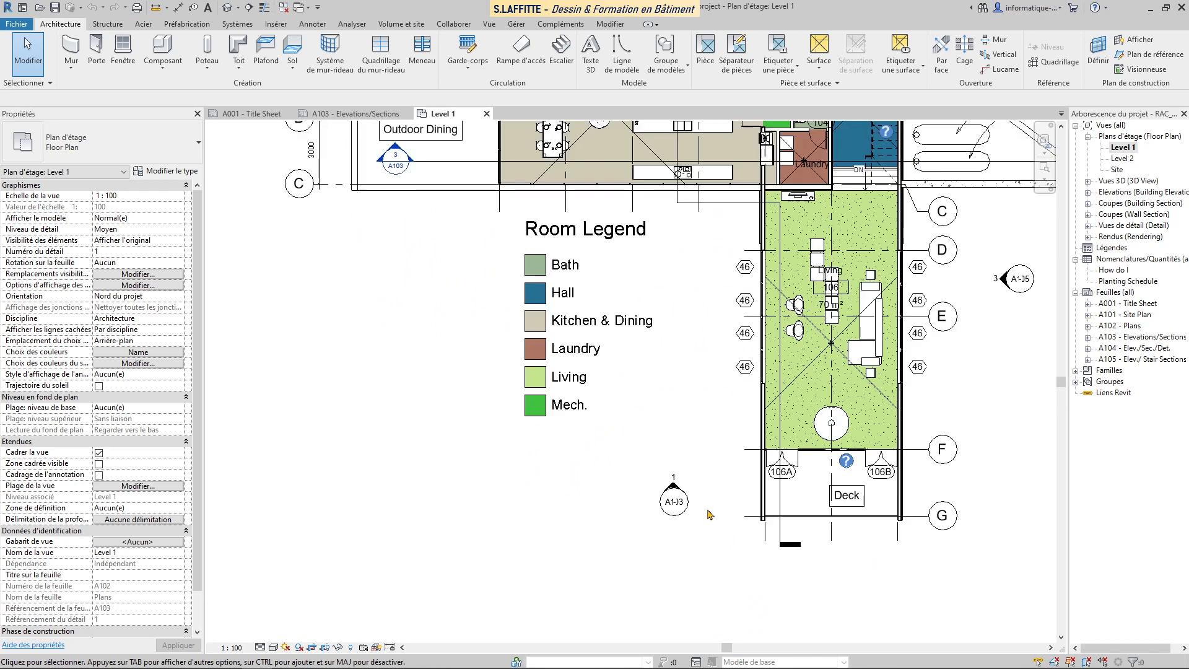
scroll(657, 528, down, 1)
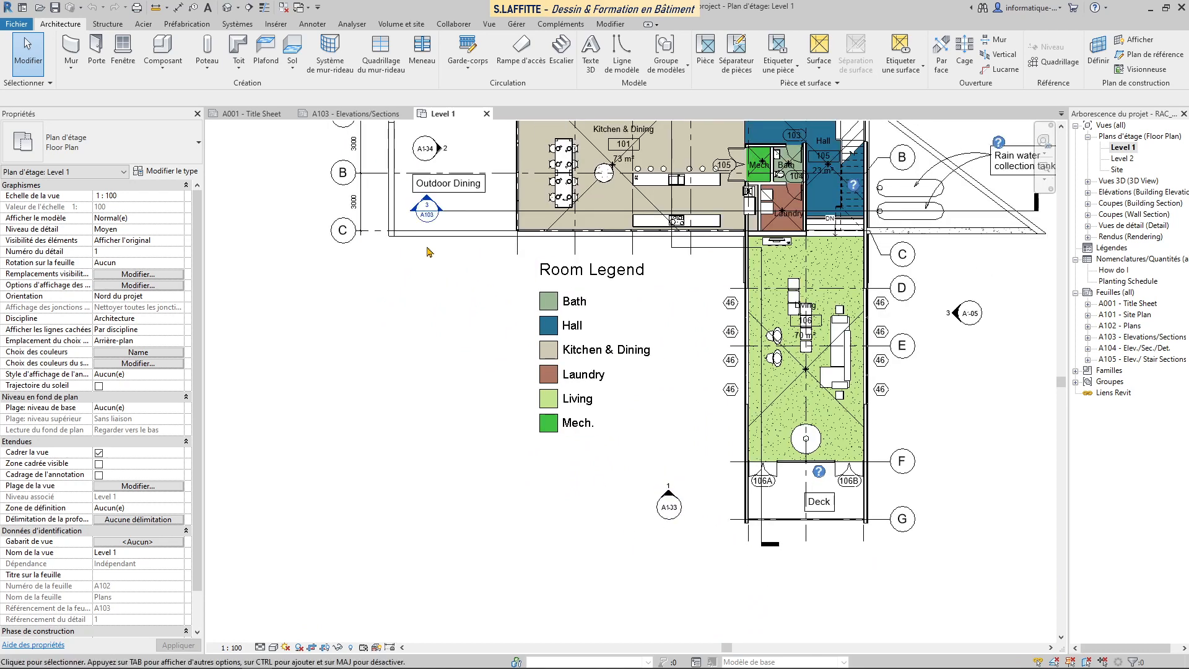
scroll(436, 513, down, 1)
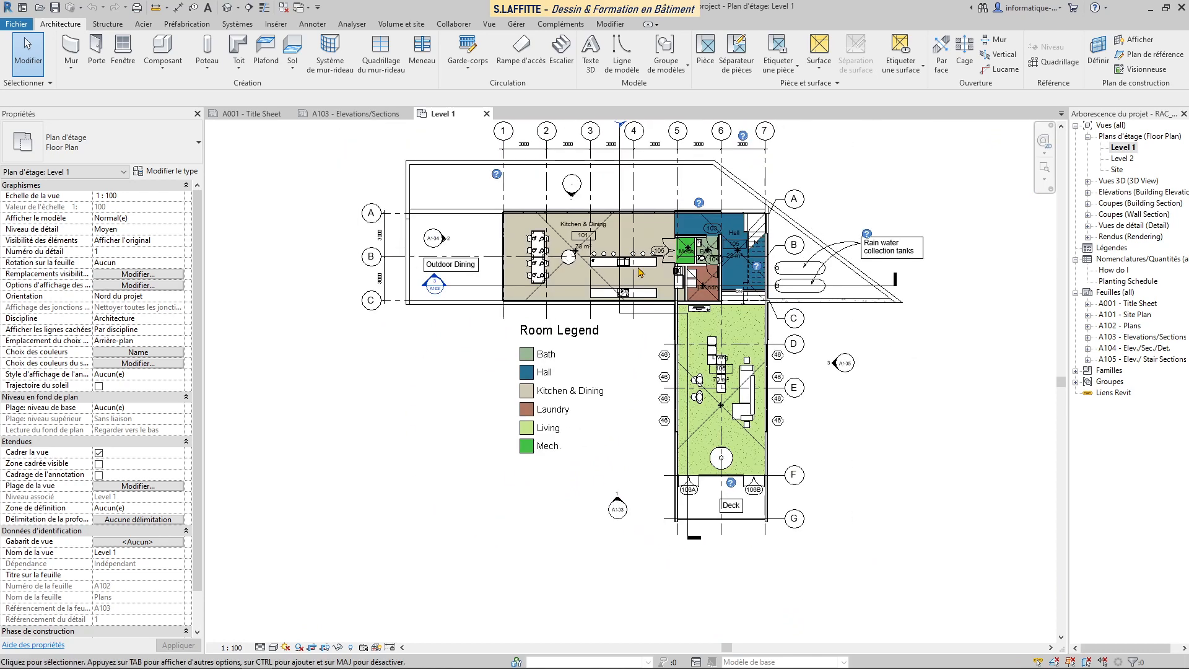
middle_drag(682, 432, 661, 521)
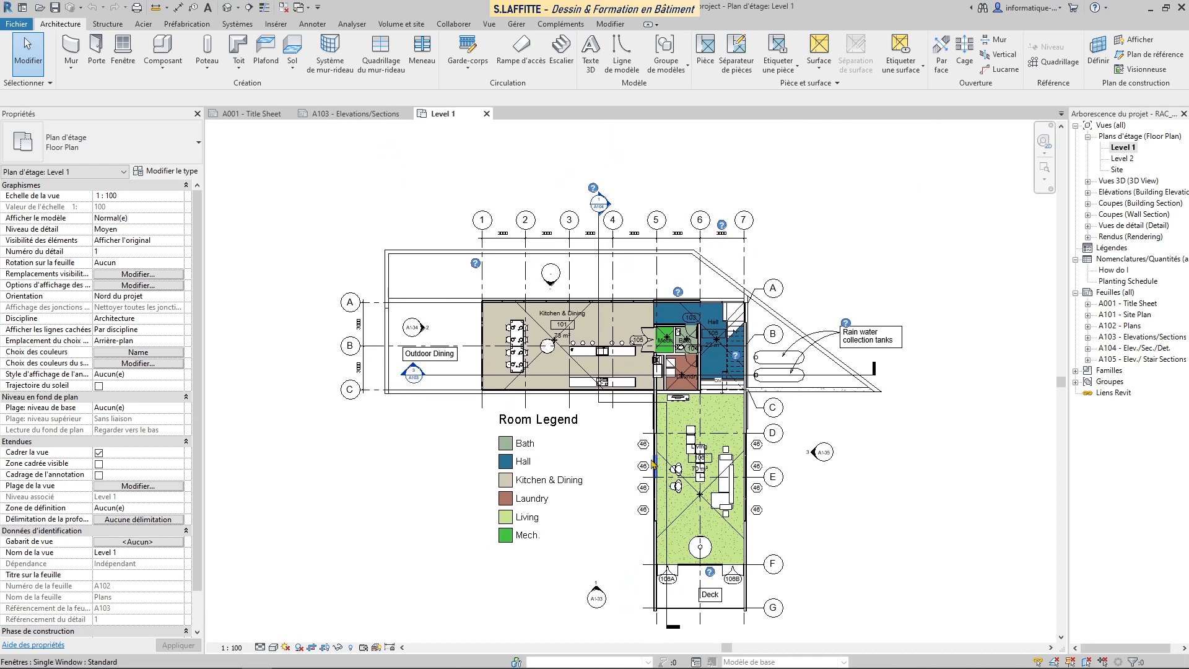
scroll(662, 433, up, 1)
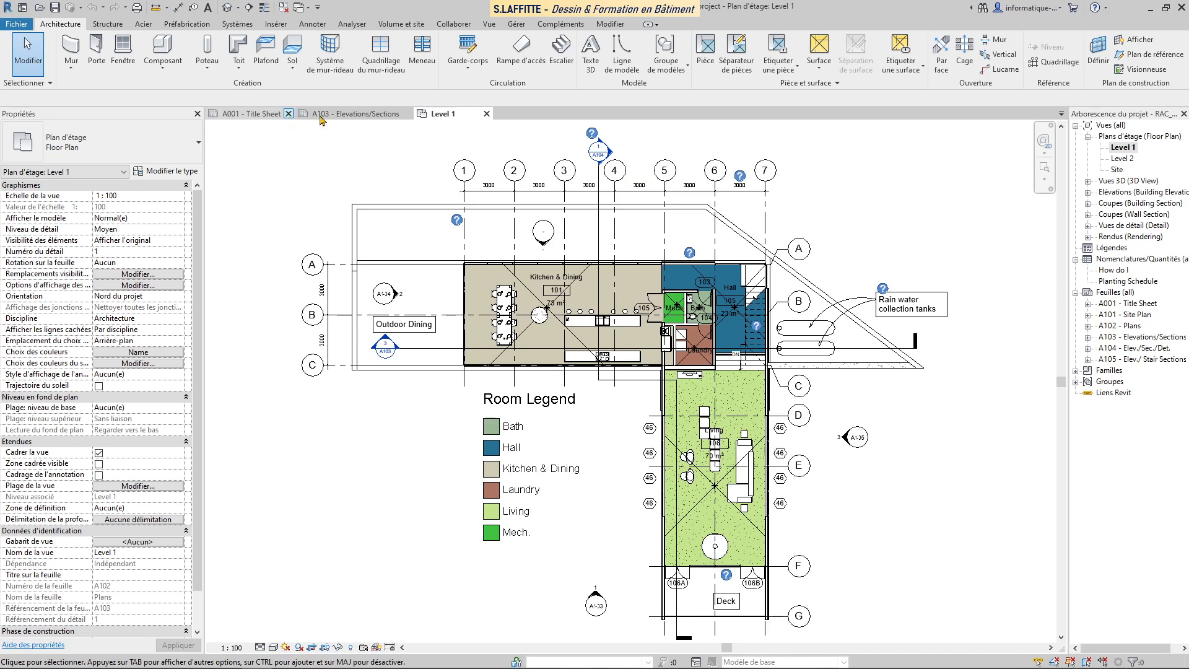
Close all the sample project's open views and open the recent project A.1 Créer une vue en coupe
click(289, 114)
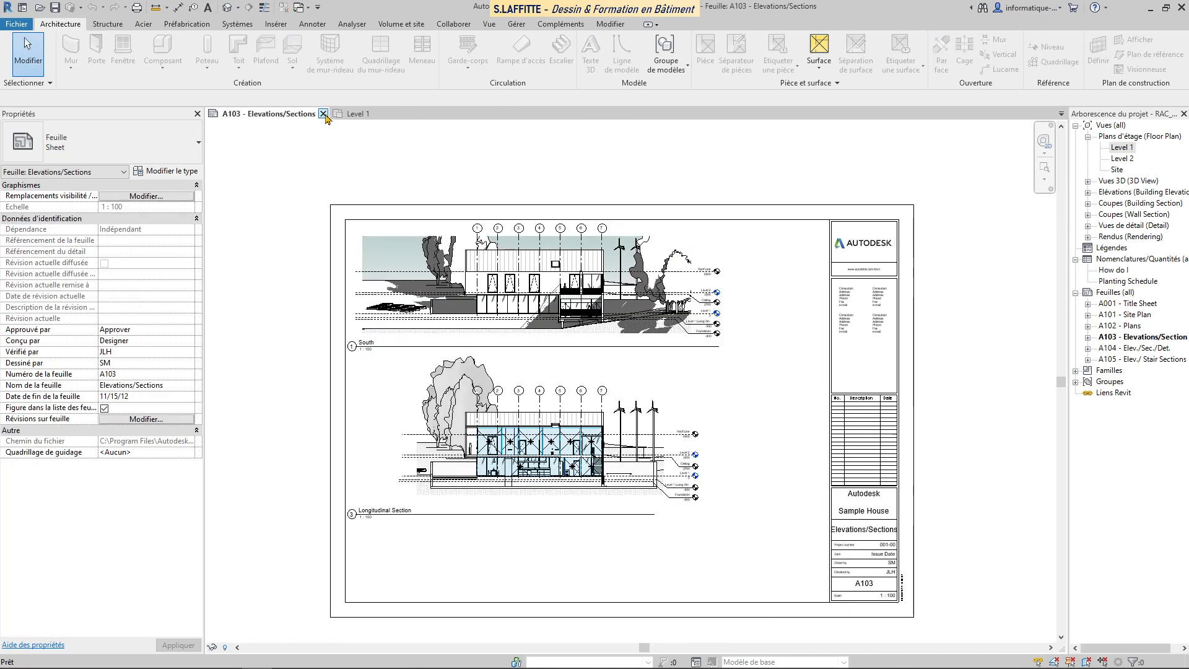
click(324, 115)
click(283, 117)
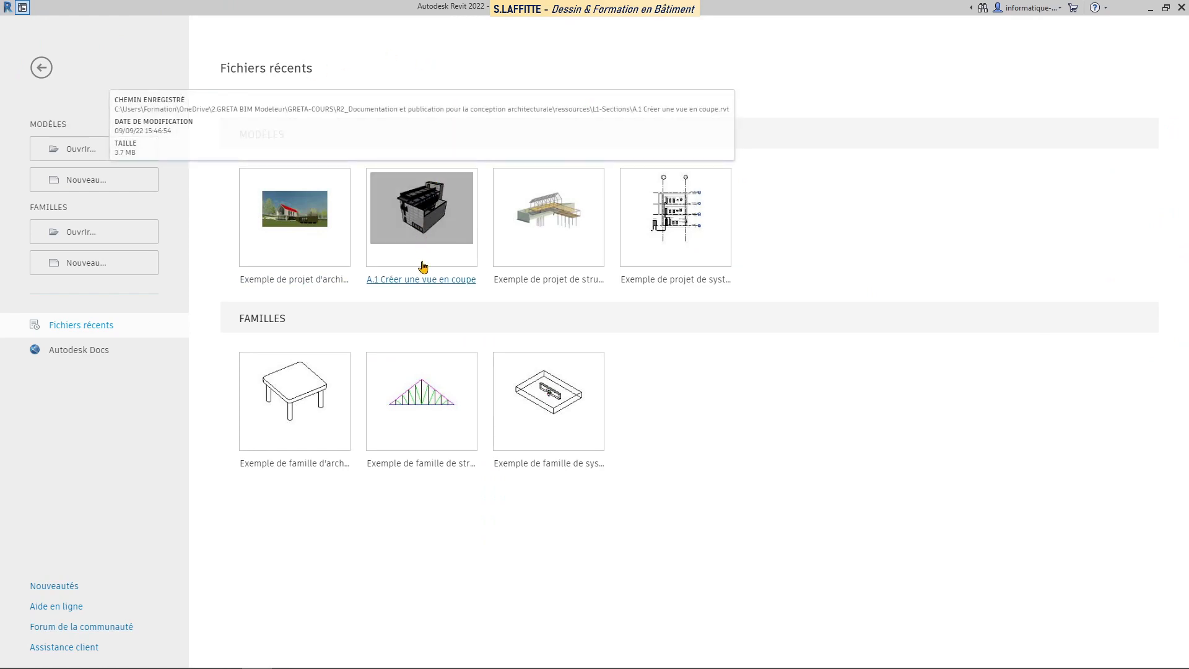
click(423, 280)
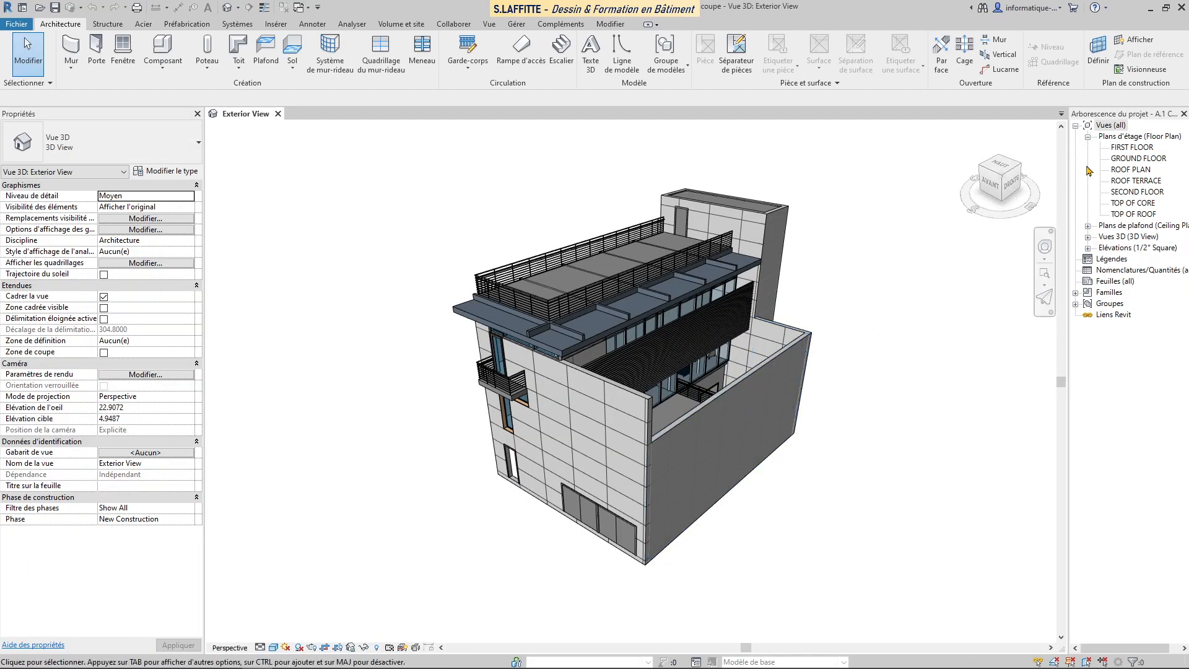
Open the FIRST FLOOR plan and draw a vertical section through the stairway, den and dining room, looking towards the courtyards
double_click(1126, 150)
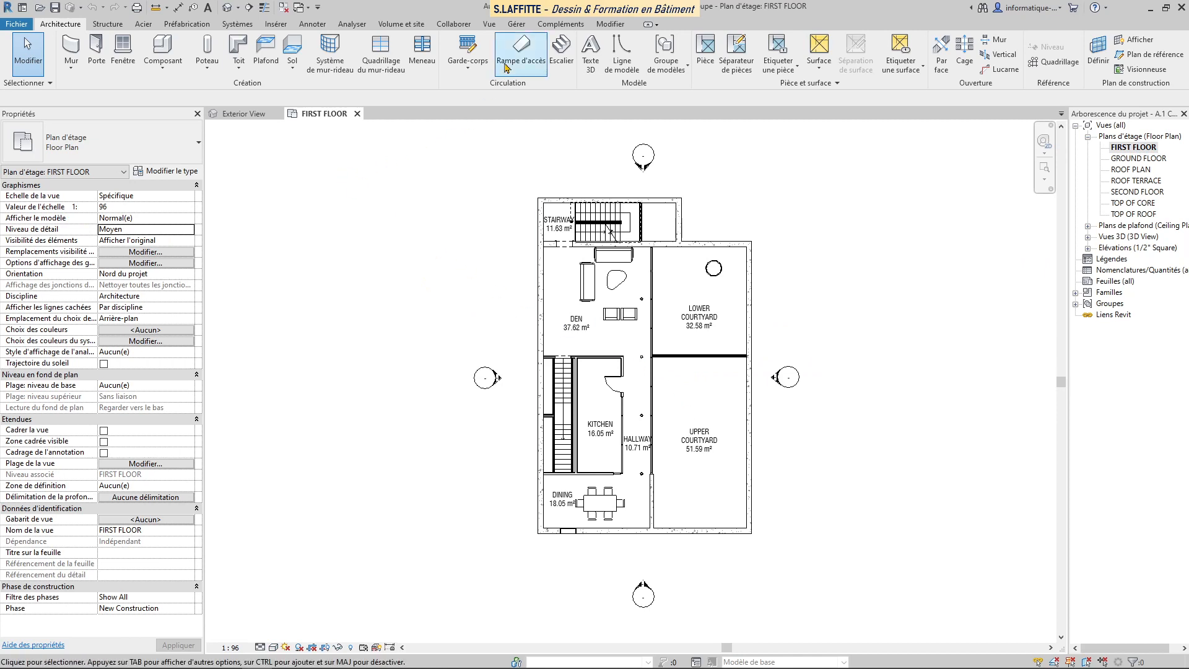
click(489, 24)
click(431, 62)
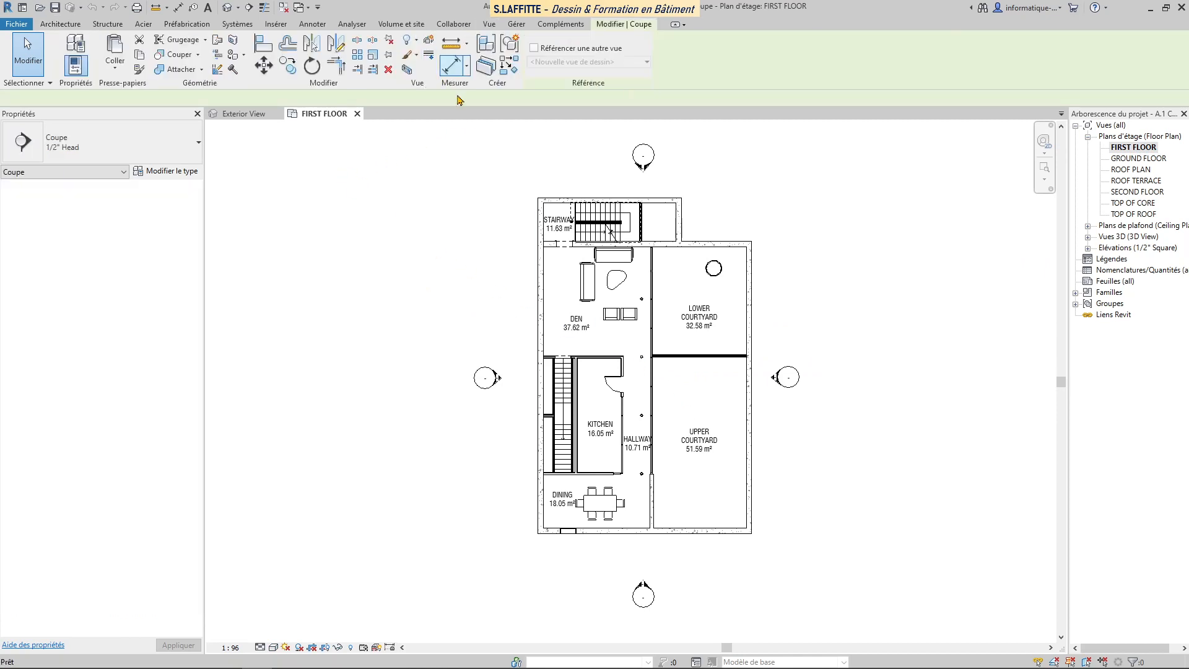
click(563, 169)
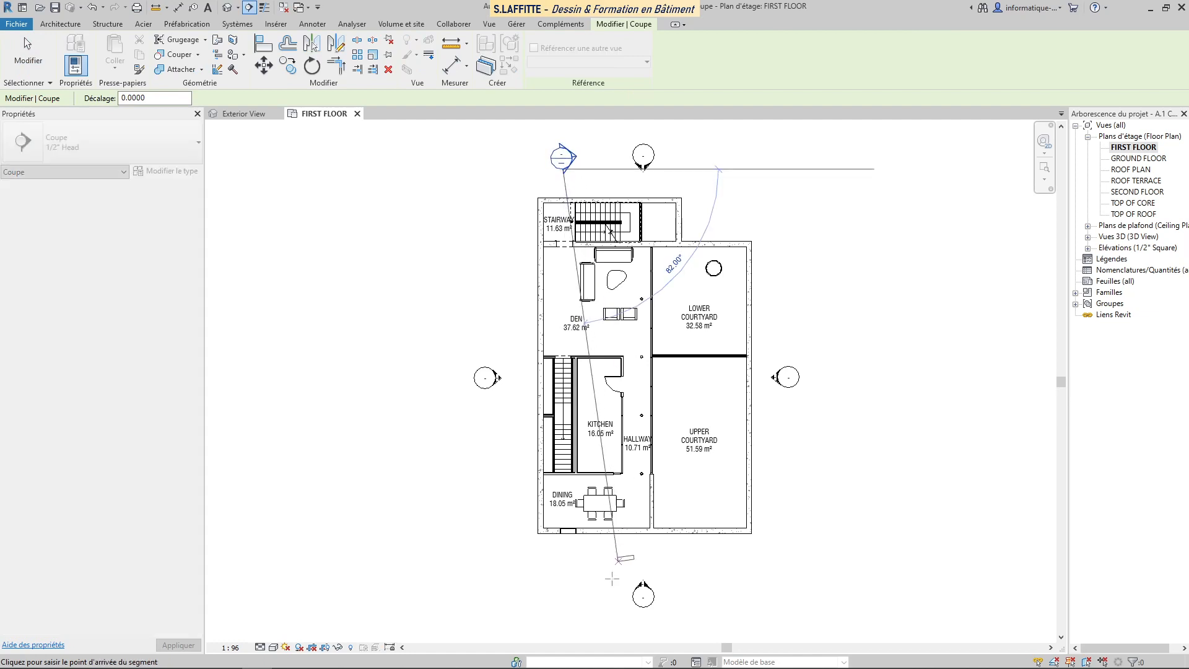
click(563, 578)
key(Escape)
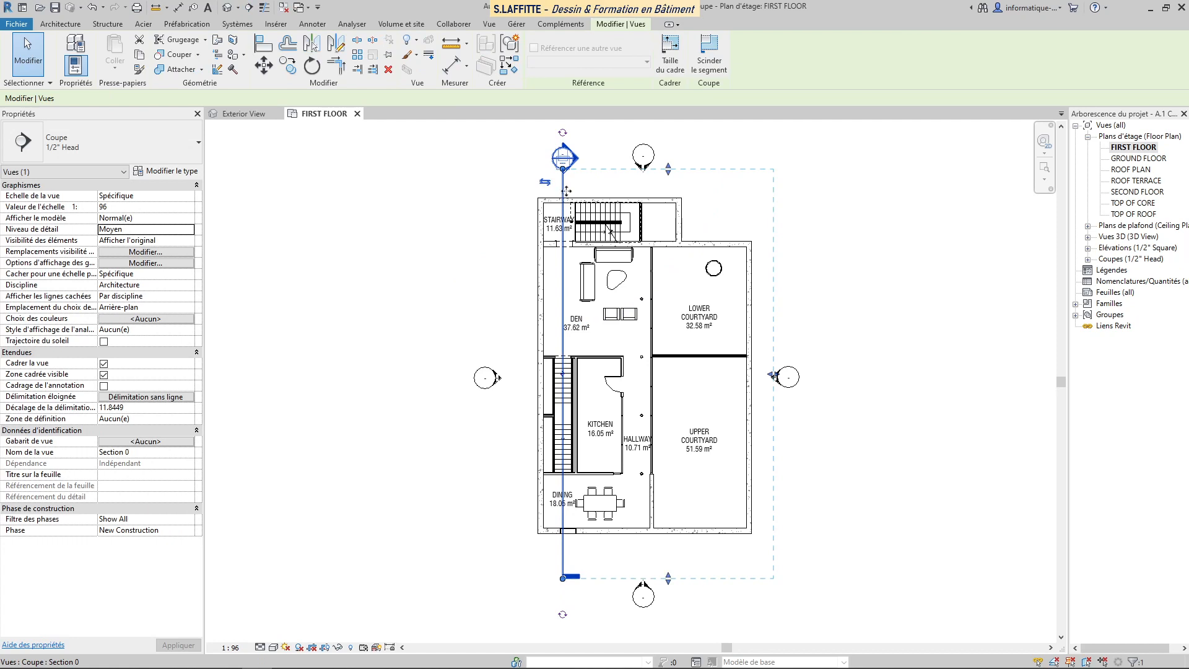
Draw a horizontal section across the den and lower courtyard, looking towards the stairway
click(250, 9)
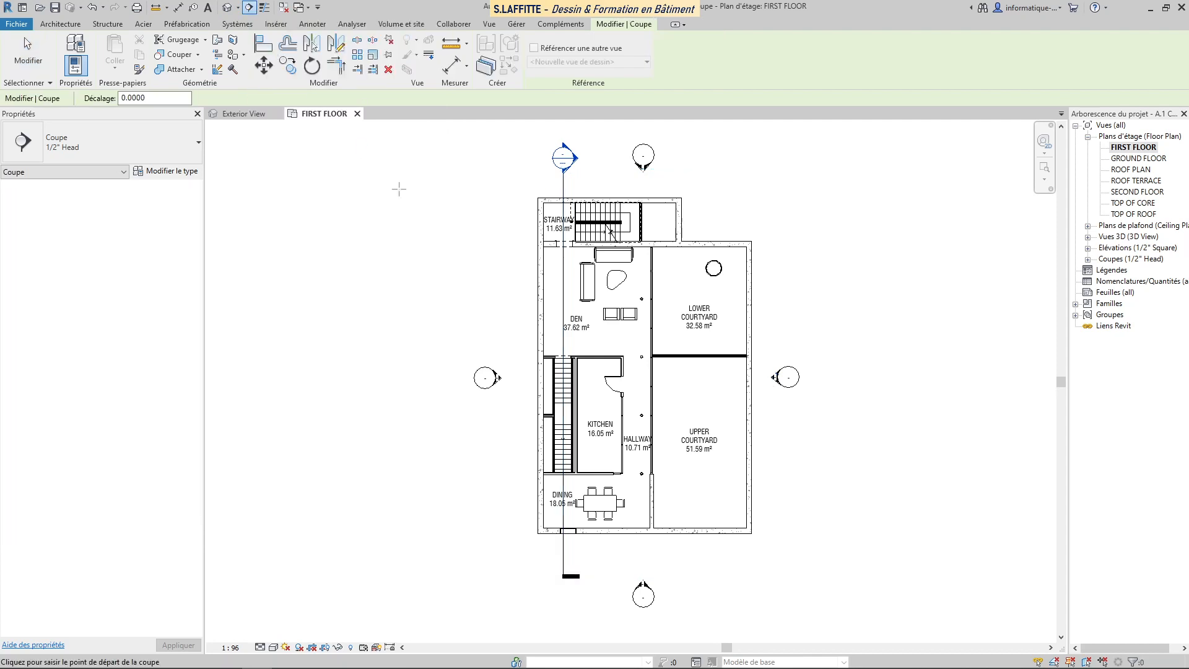
click(471, 278)
click(812, 278)
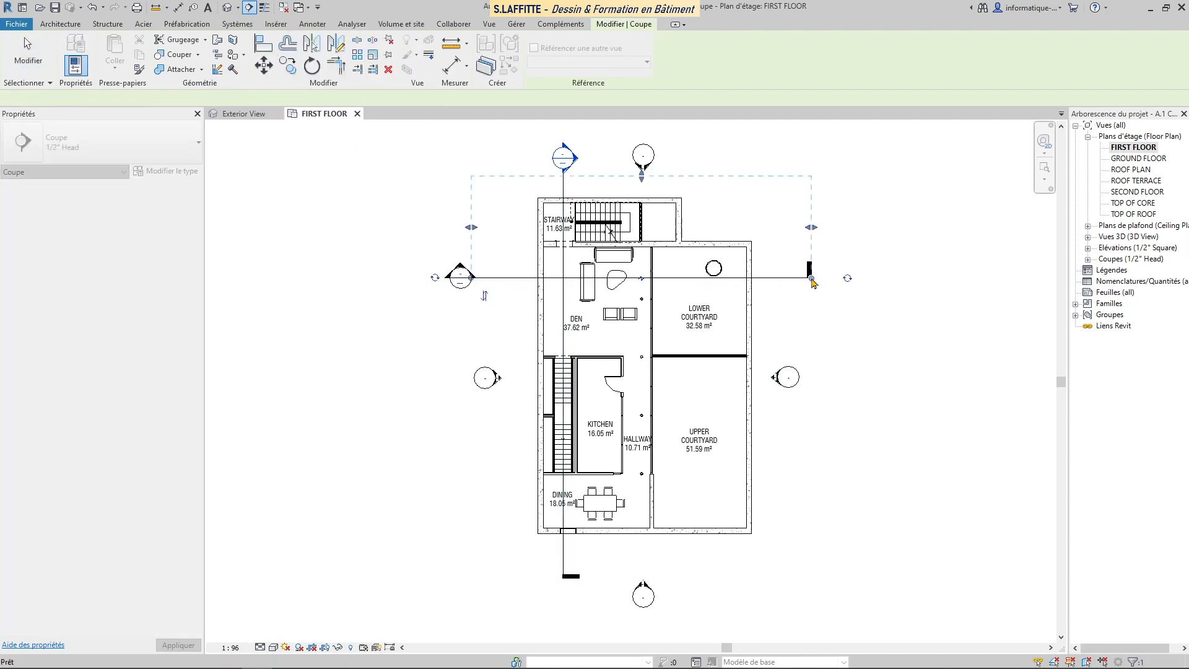
key(Escape)
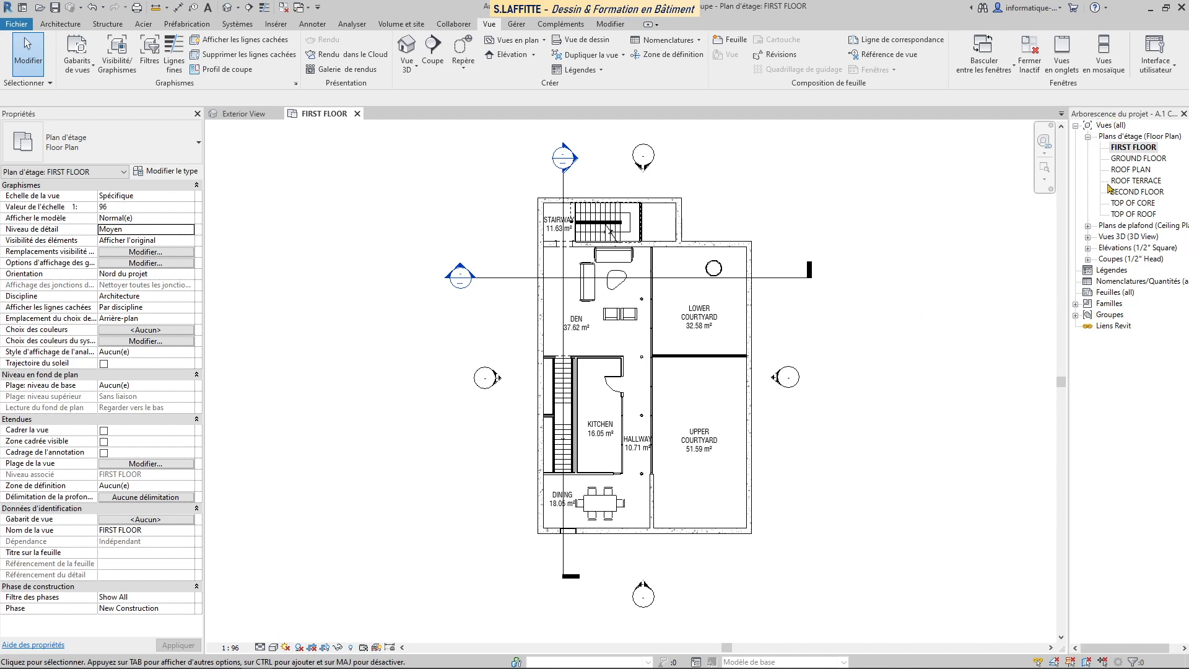
List the building section views in the project browser and examine the horizontal section's marker on the plan
click(1088, 259)
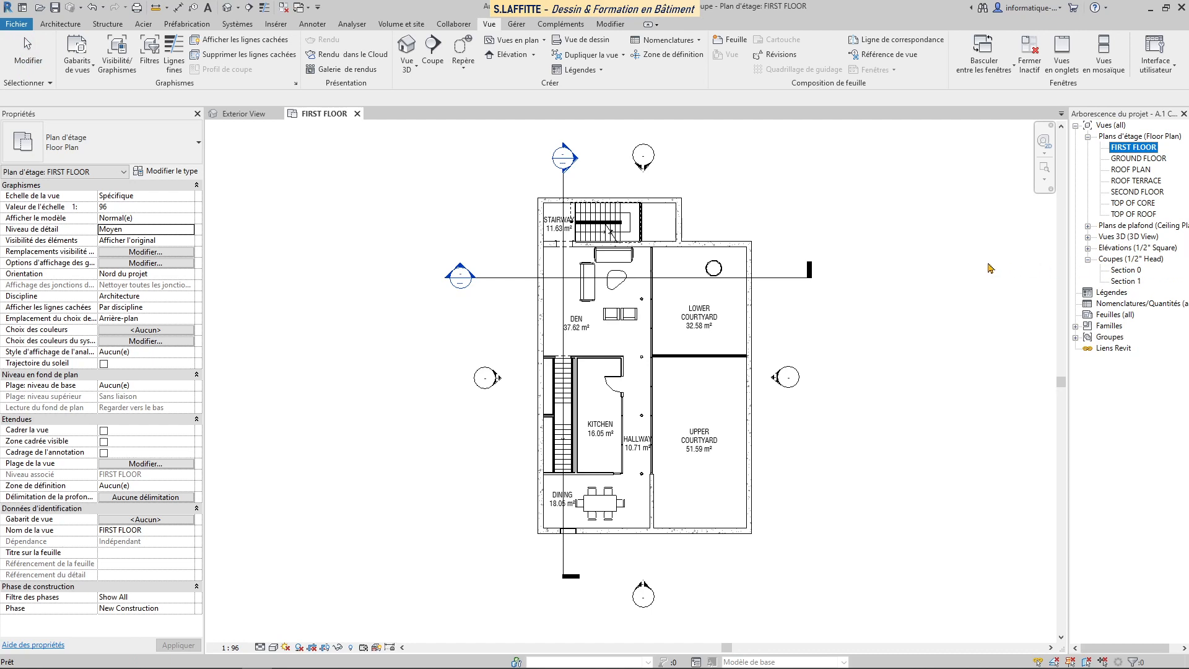
click(487, 241)
scroll(480, 244, up, 3)
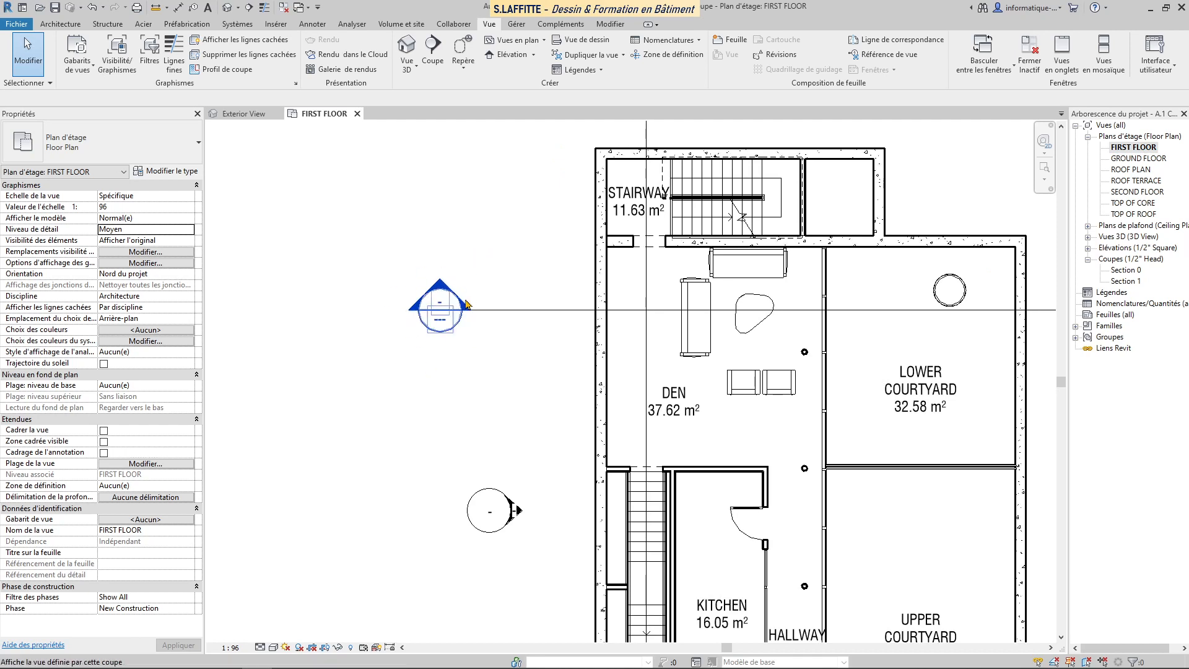
scroll(474, 325, down, 3)
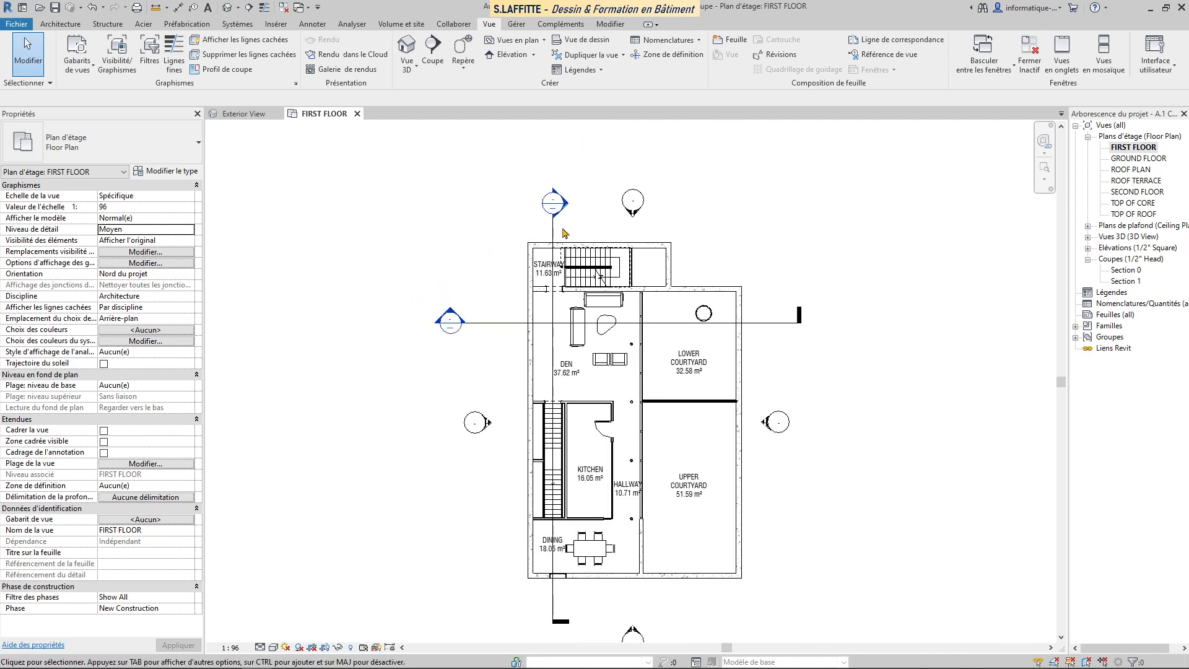
Load the section head family Extrémité de ligne de coupe - 1 point ouverte from the French library's Annotations, Coupe et Détail folder
click(275, 25)
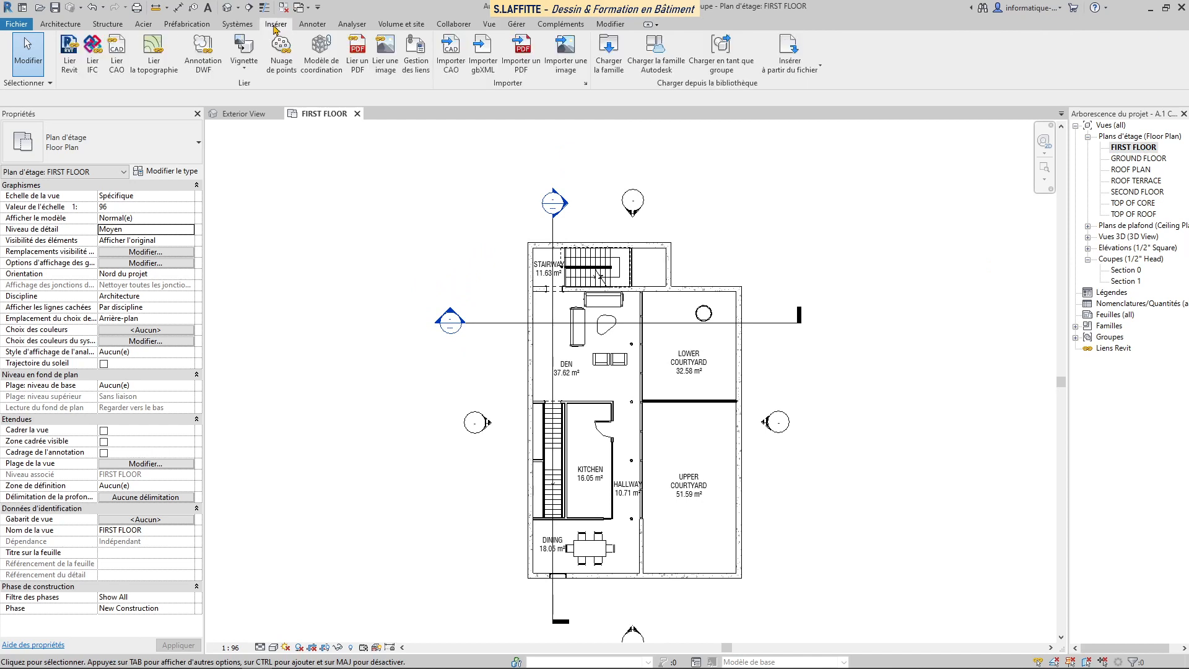
click(609, 55)
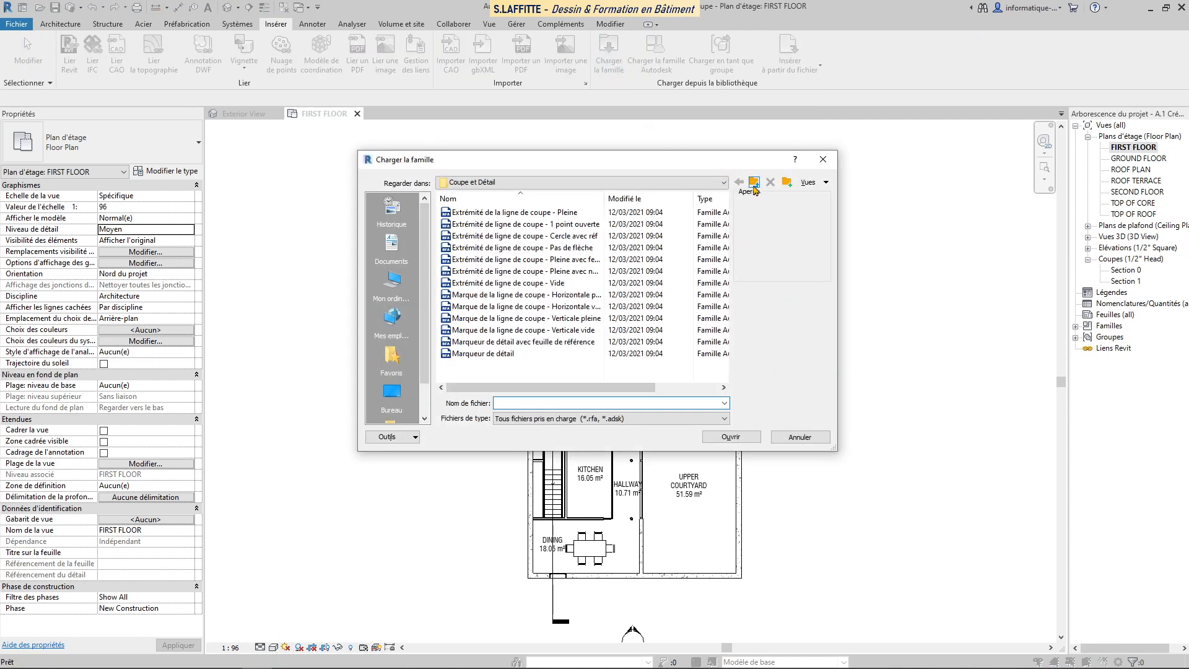
click(755, 184)
click(755, 184)
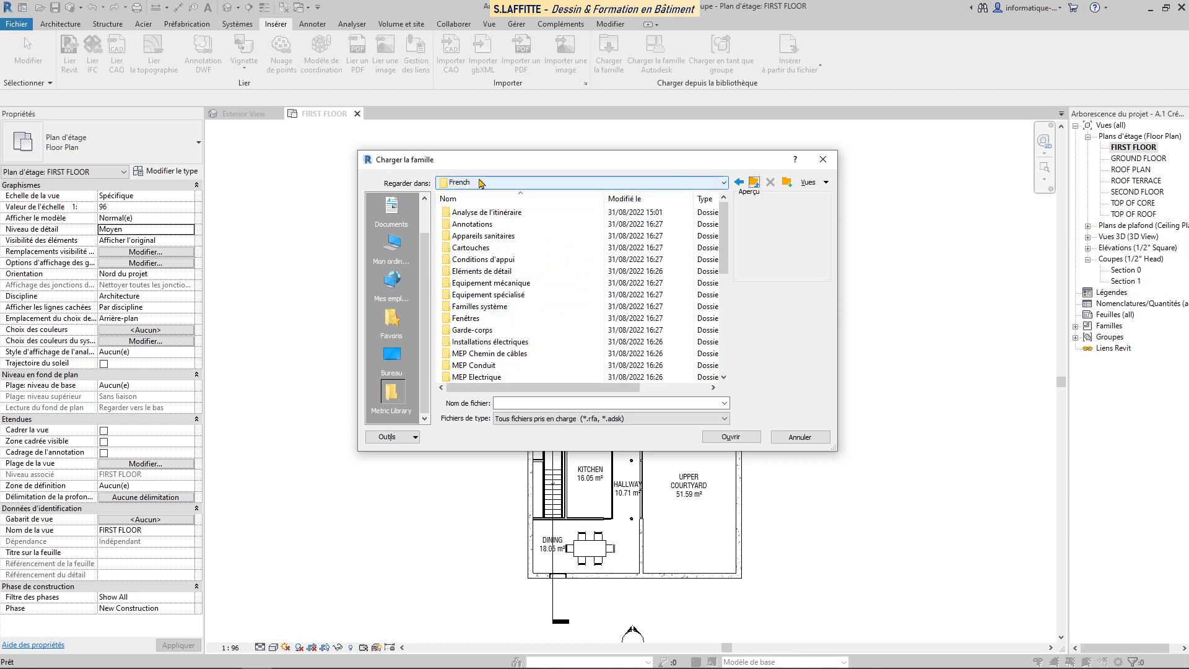
double_click(481, 225)
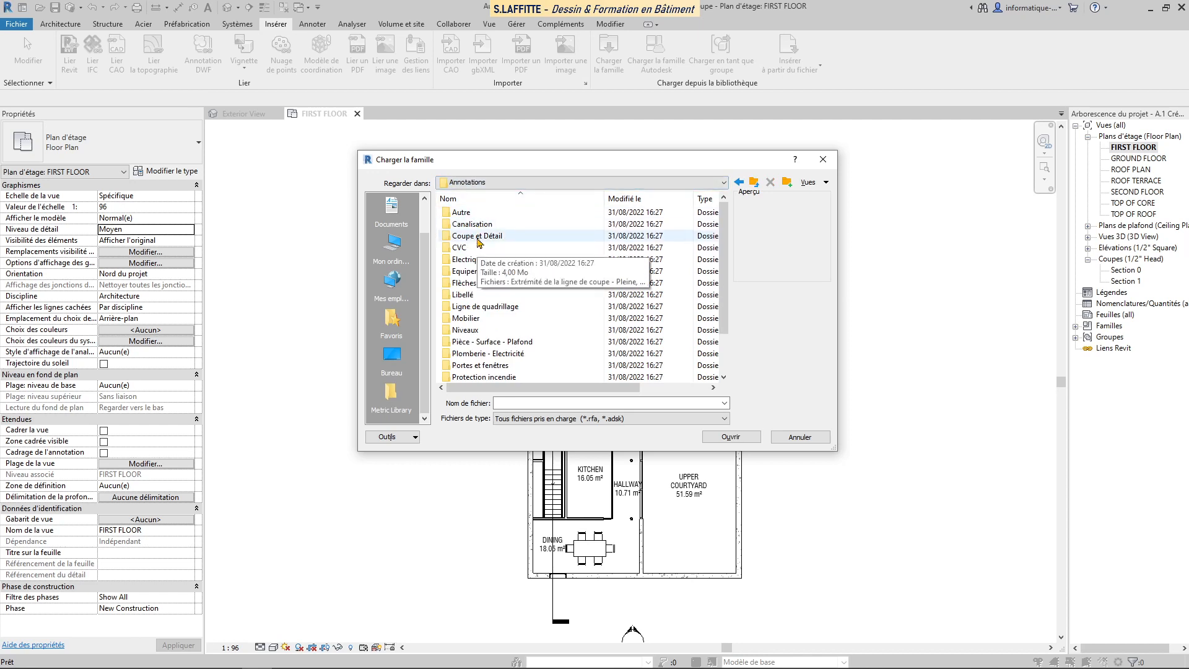
double_click(477, 237)
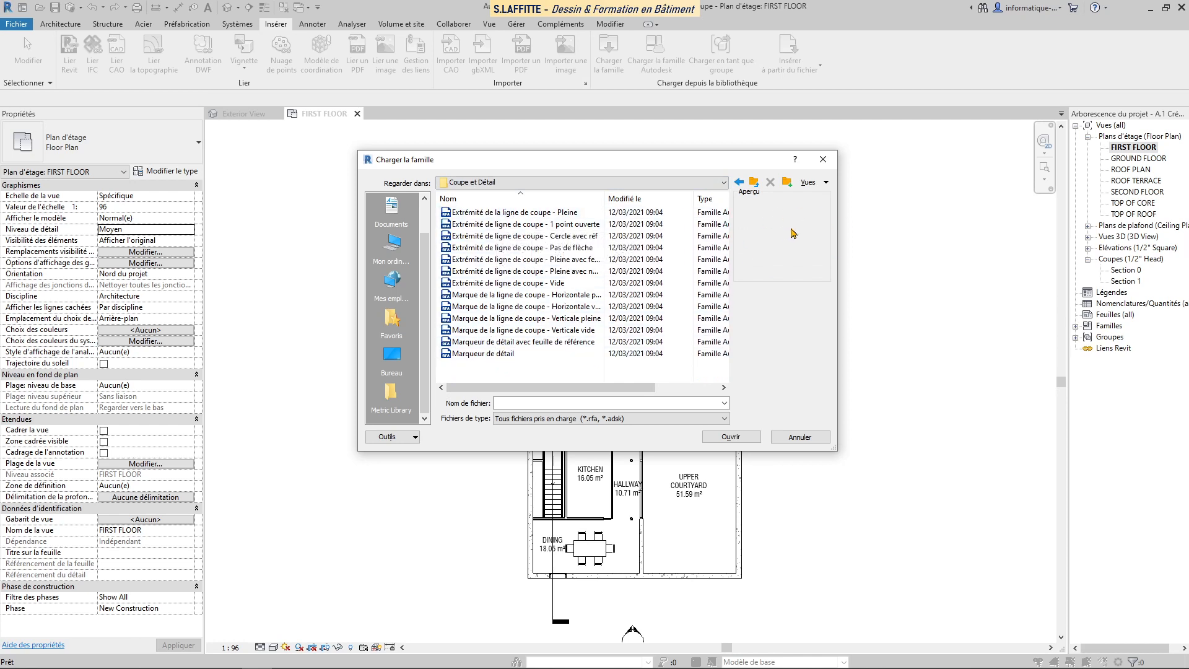
click(522, 213)
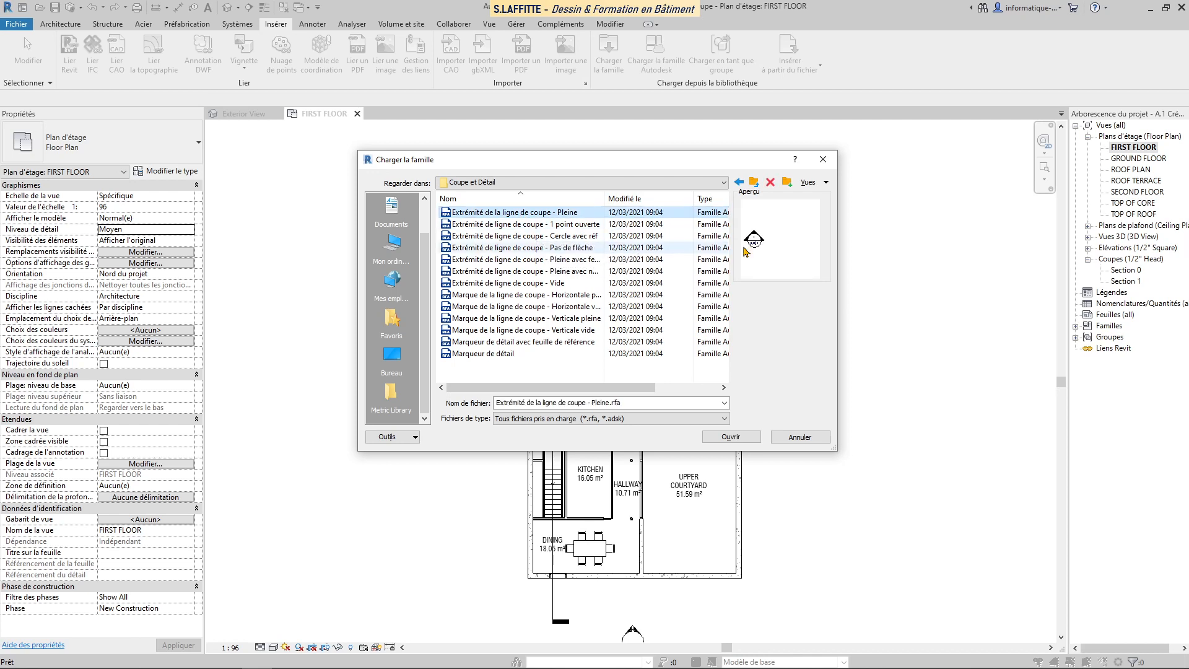
click(517, 227)
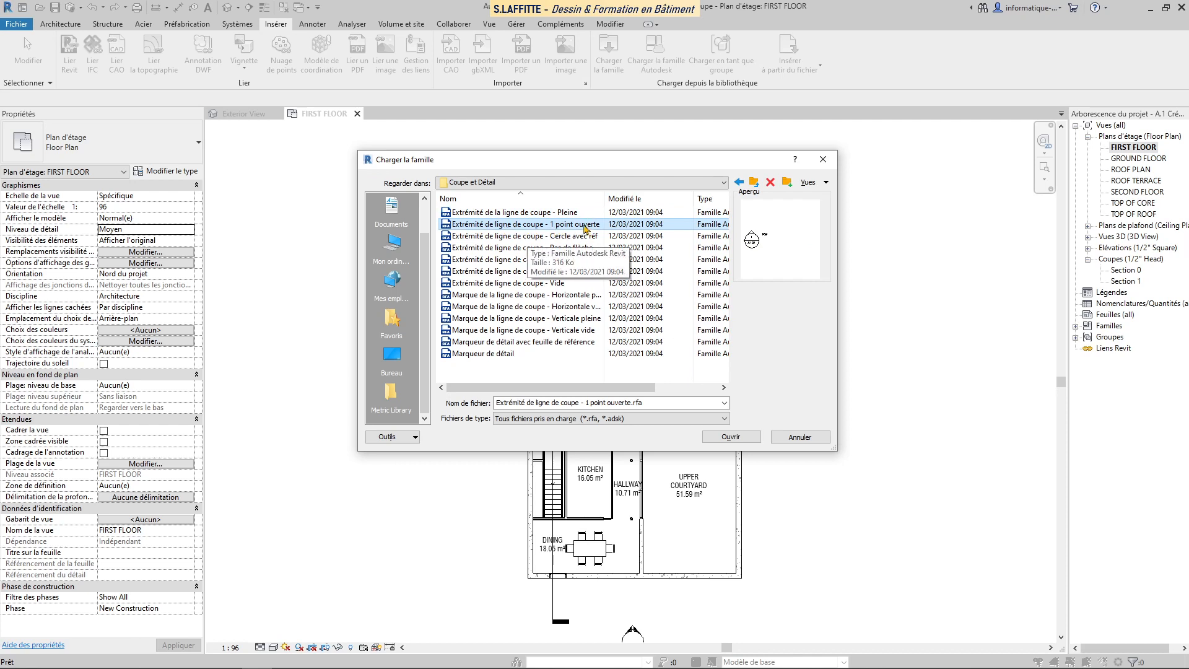
click(724, 439)
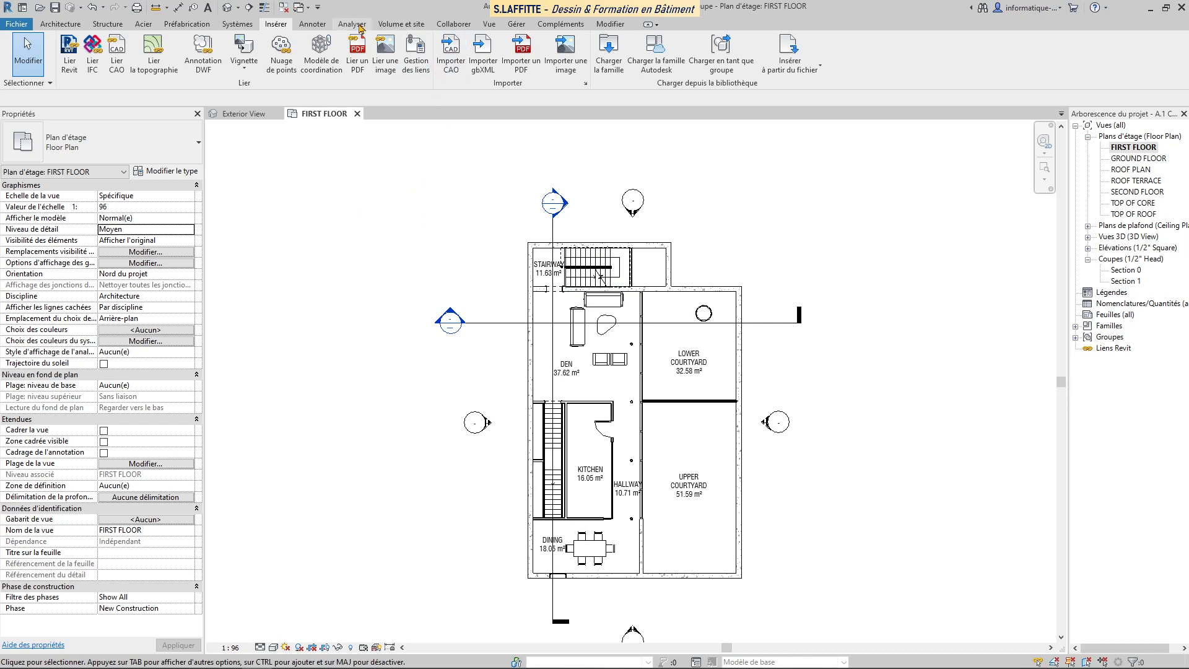
Duplicate the 1/2" Head section tag type (Etiquette de coupe) under the name Coupe de travail
click(517, 25)
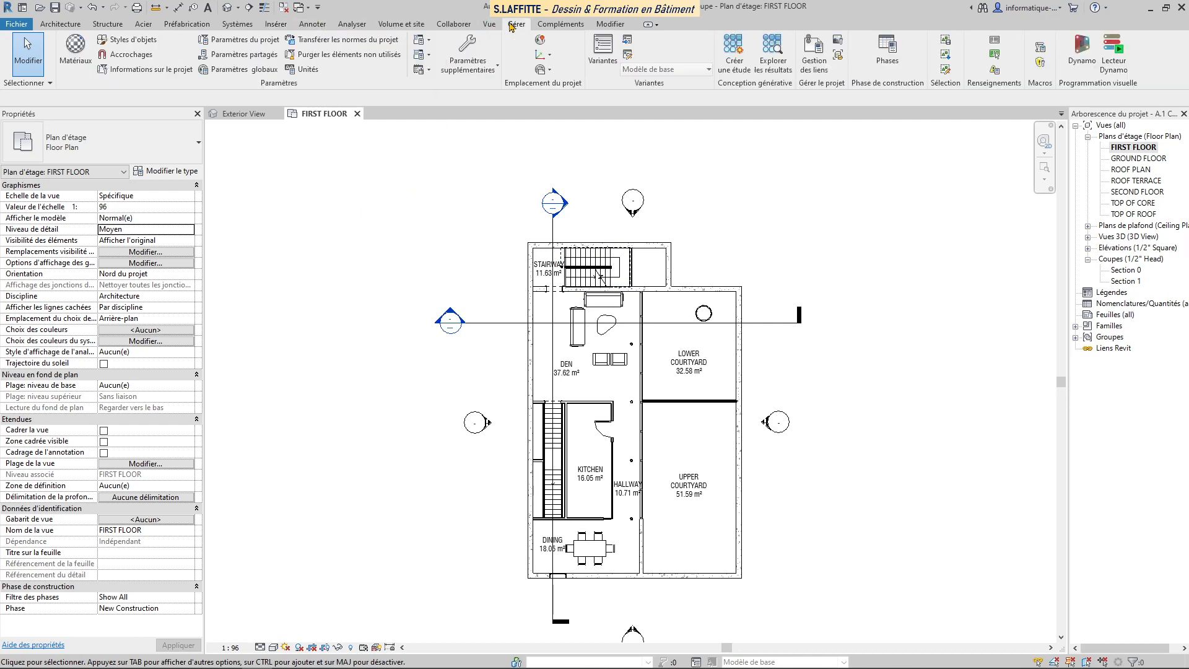
click(476, 69)
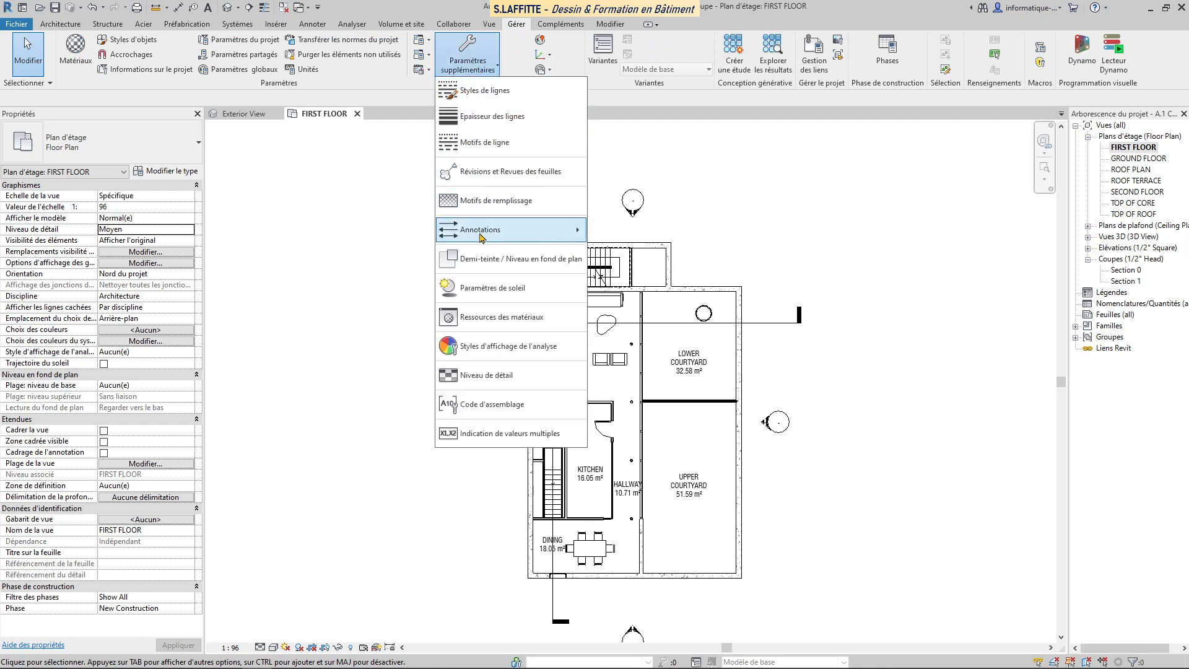
mouse_move(490, 237)
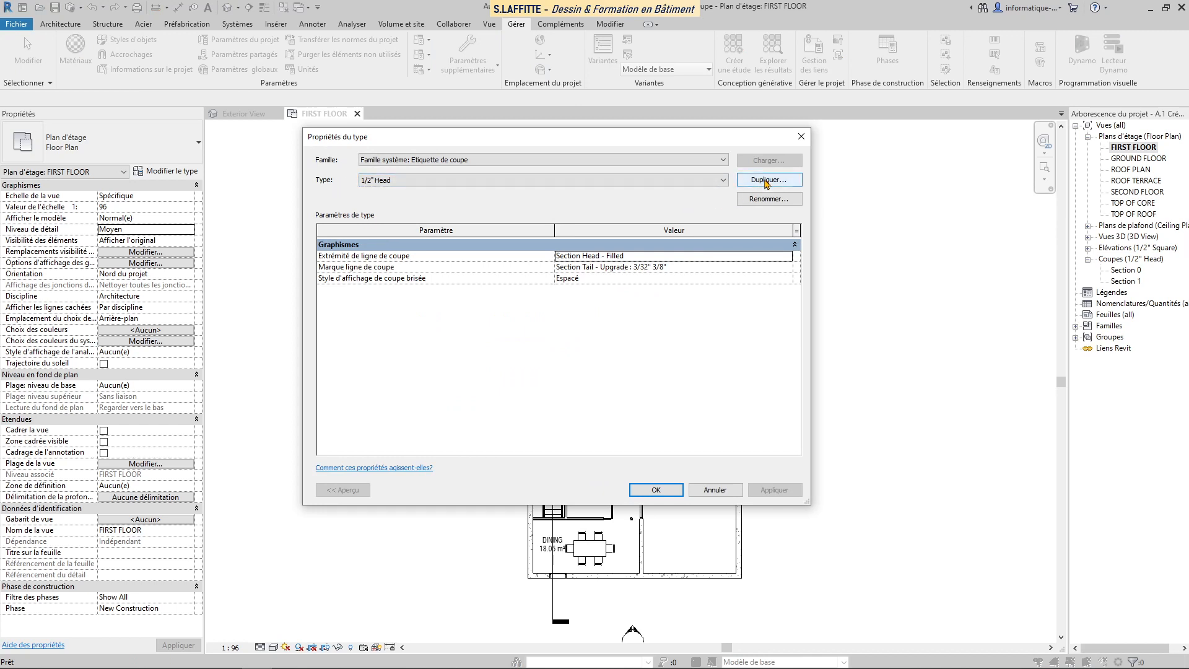
click(766, 181)
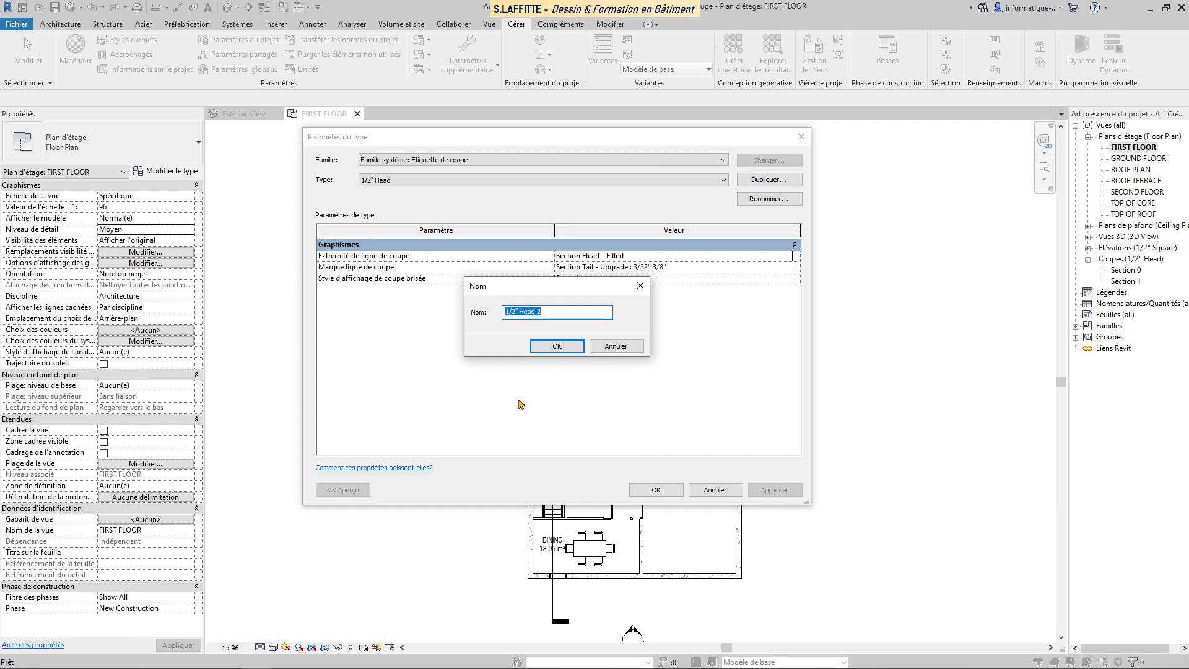
text(Coupe de travail)
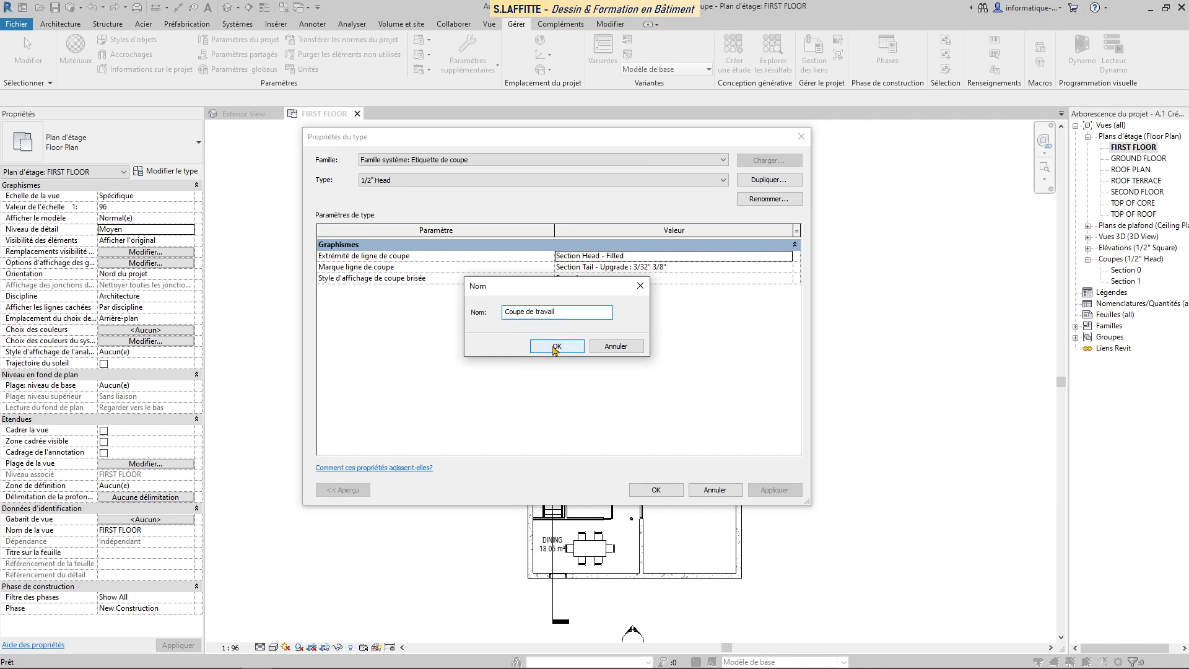
click(555, 347)
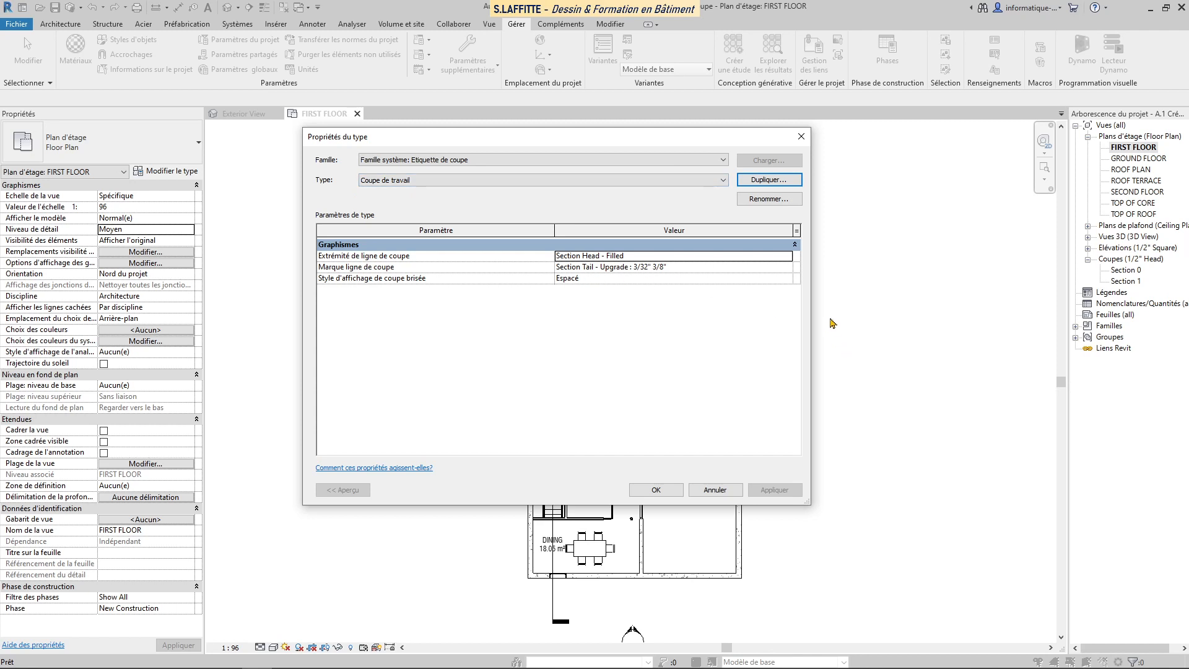
Set the section line head of the Coupe de travail tag to Extrémité de ligne de coupe - 1 point ouverte
click(787, 256)
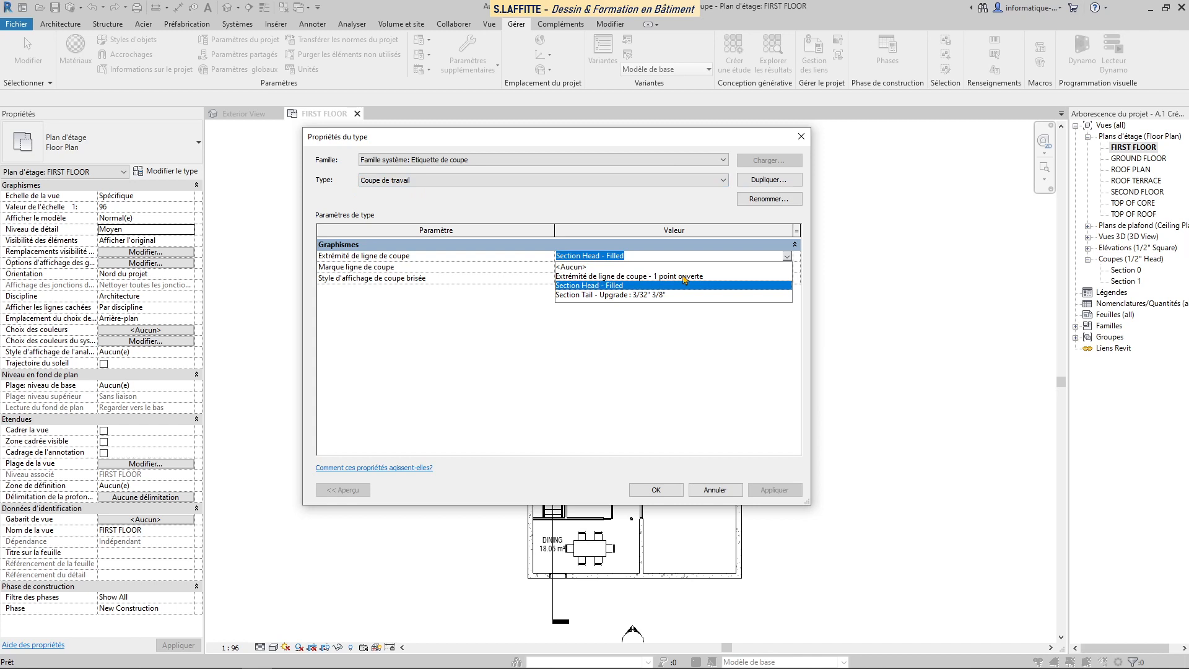
click(685, 277)
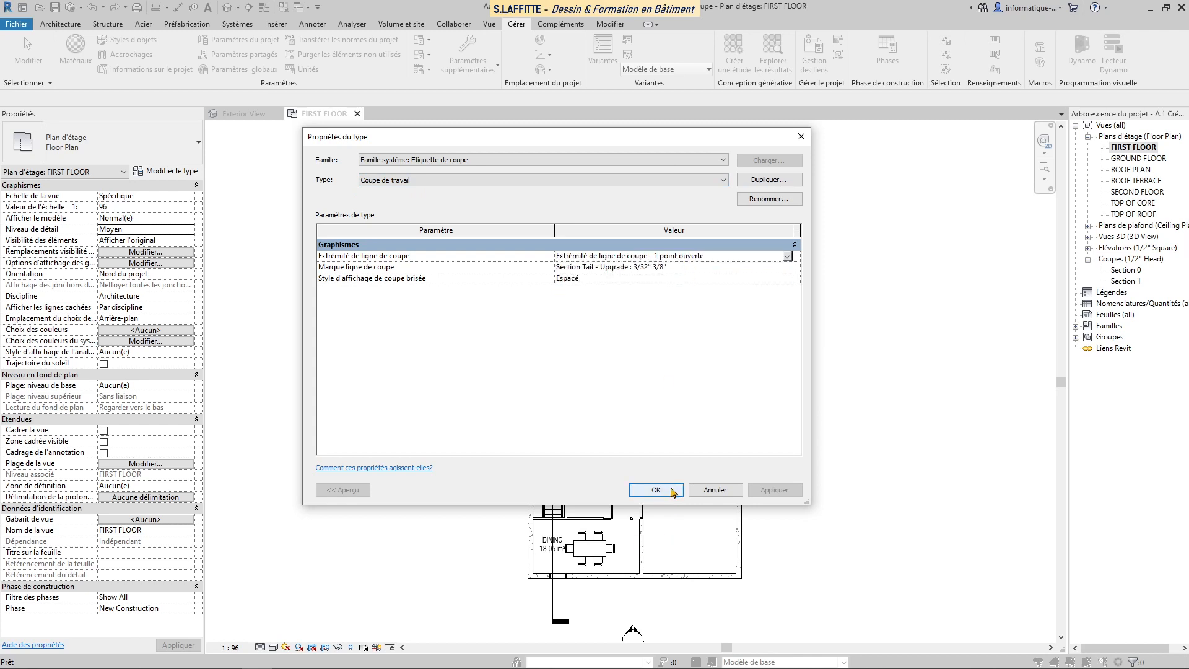
click(673, 493)
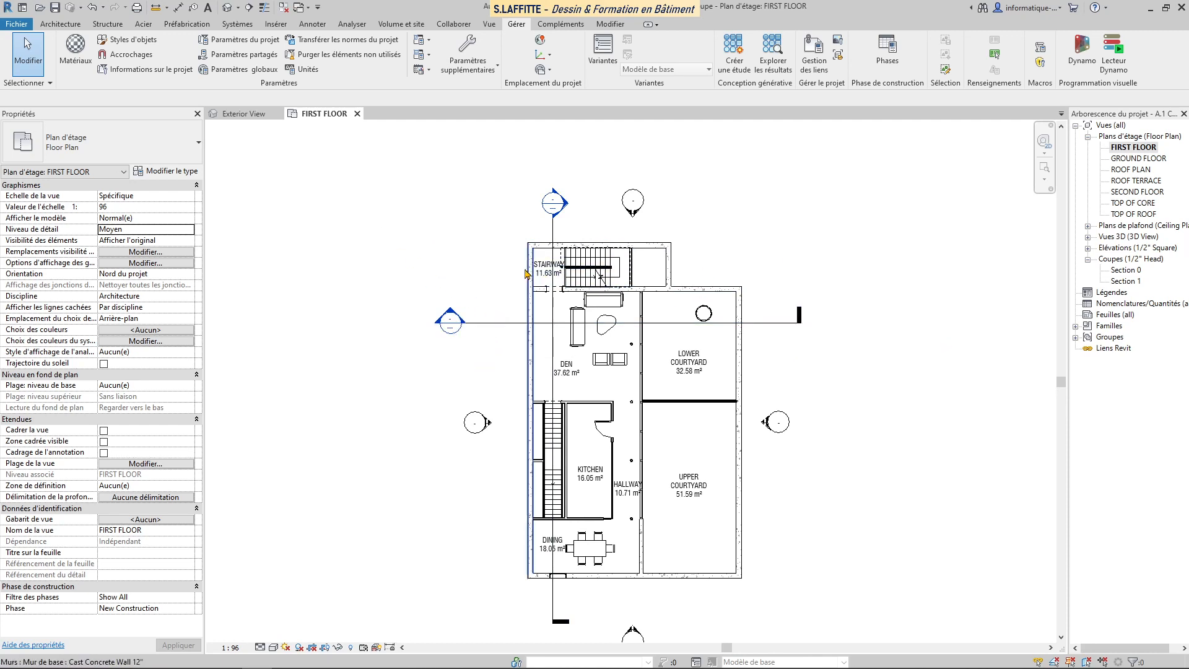
Start a new section and duplicate its 1/2" Head view type under the name Coupe de travail
click(249, 9)
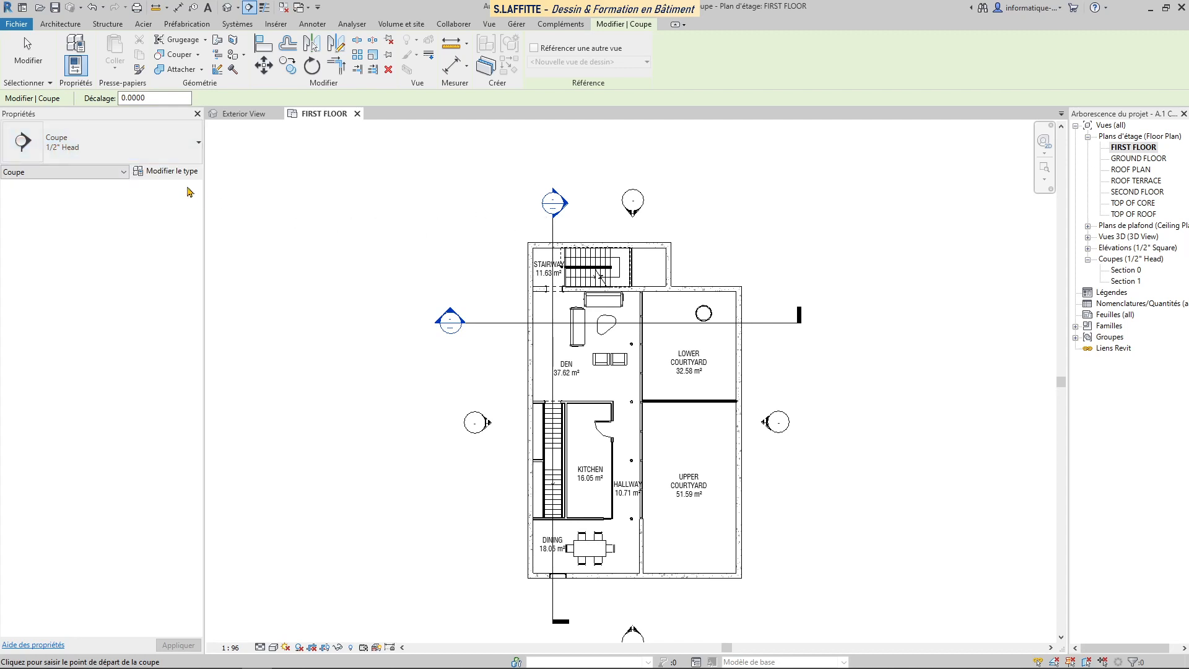
click(166, 173)
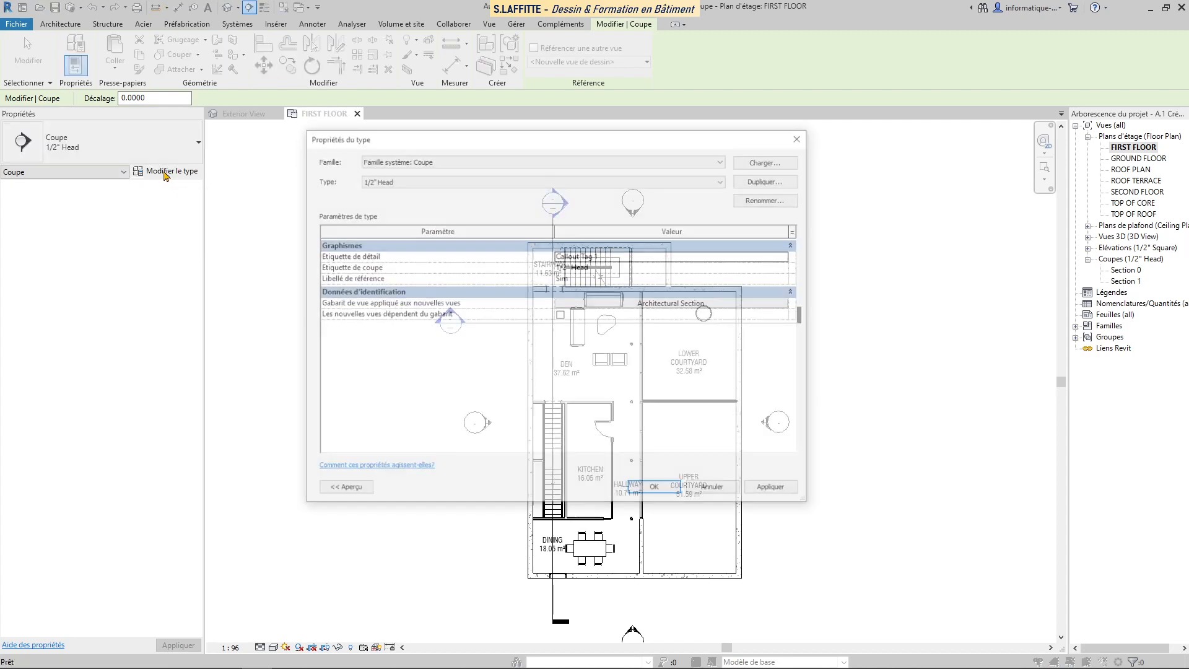
click(769, 180)
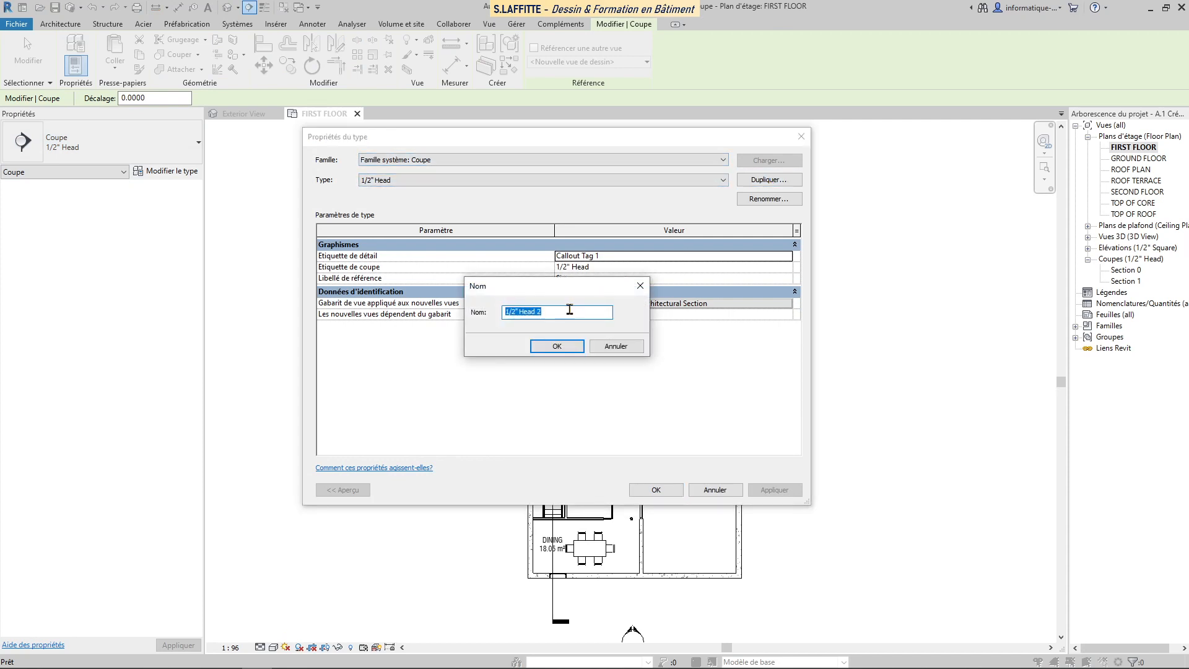
text(Coupe de travail)
click(556, 346)
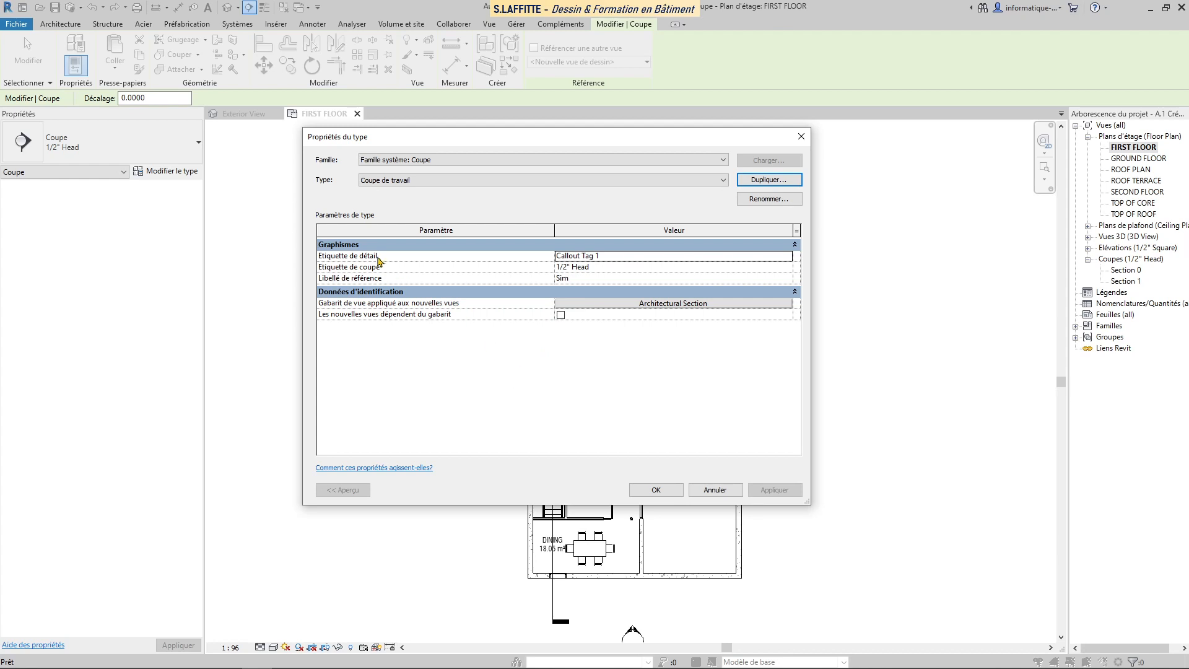
click(788, 267)
click(789, 267)
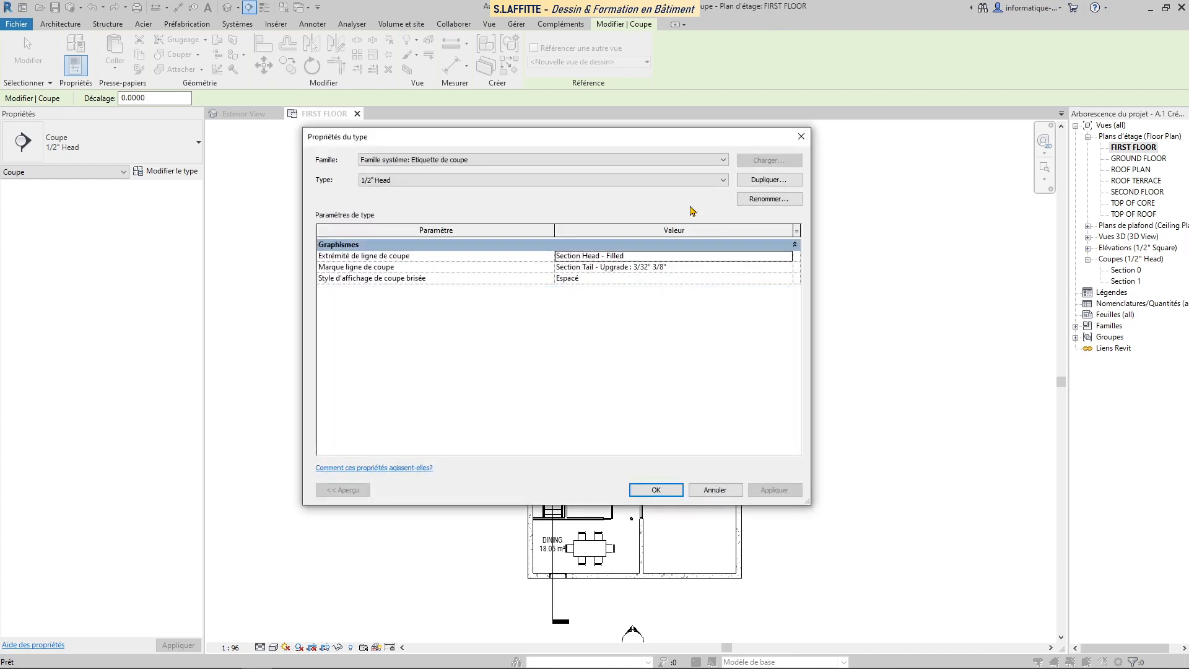
click(801, 136)
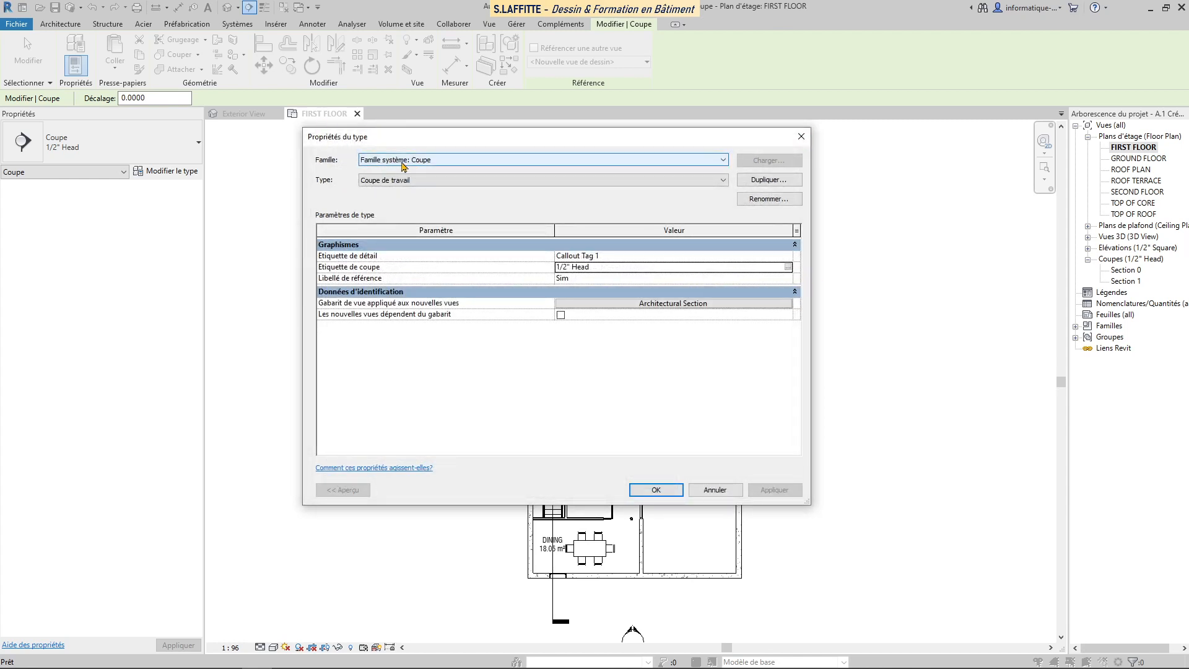
Assign the Coupe de travail section tag to the Coupe de travail section type
click(789, 268)
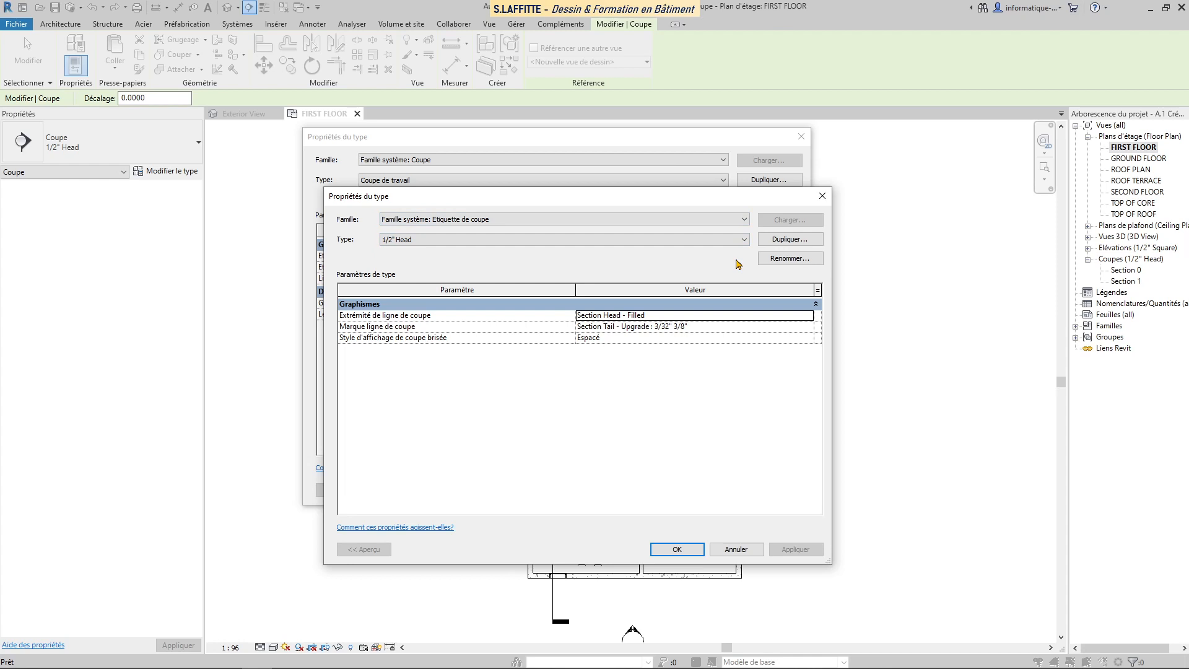
click(744, 241)
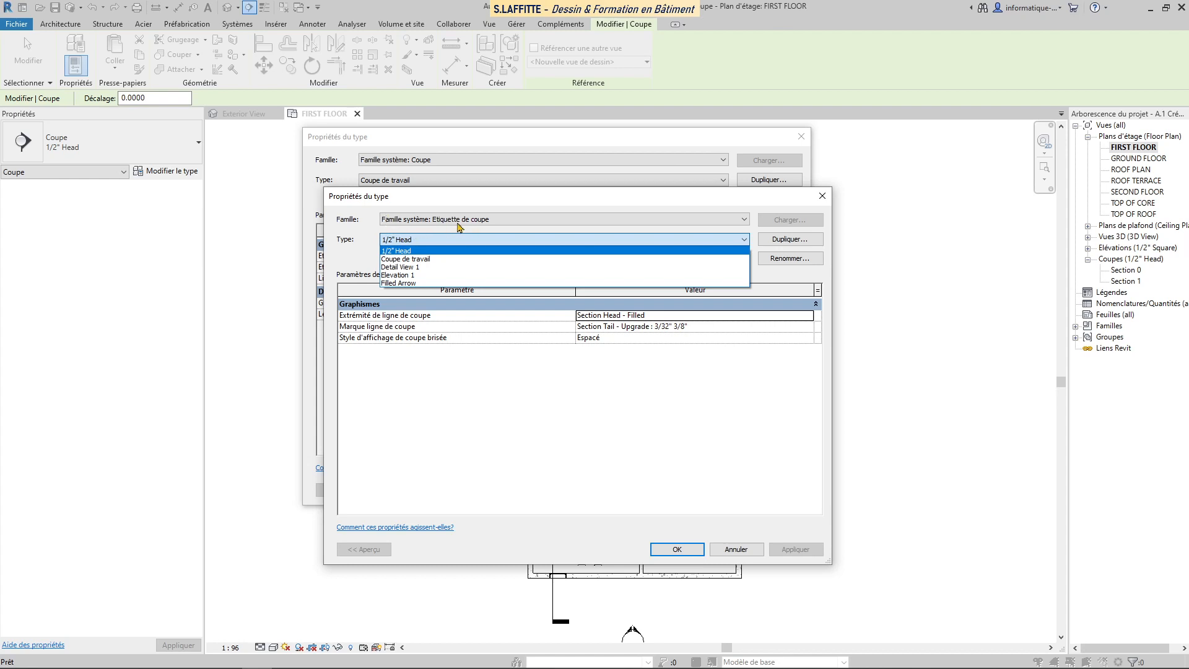
click(410, 259)
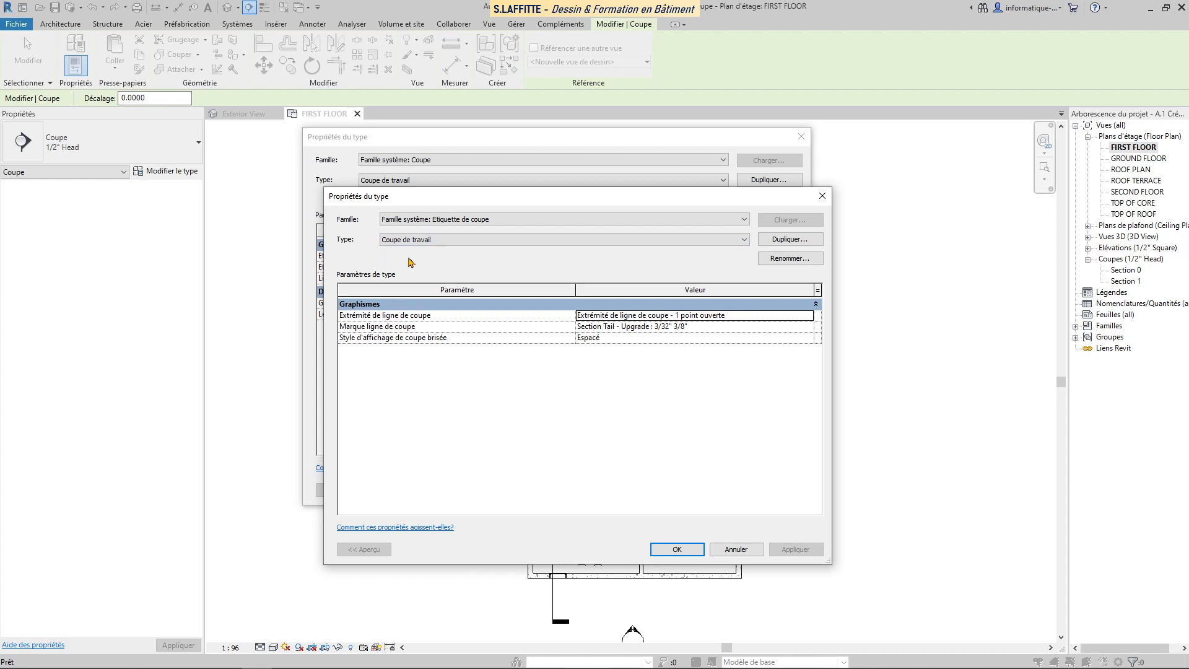
click(677, 550)
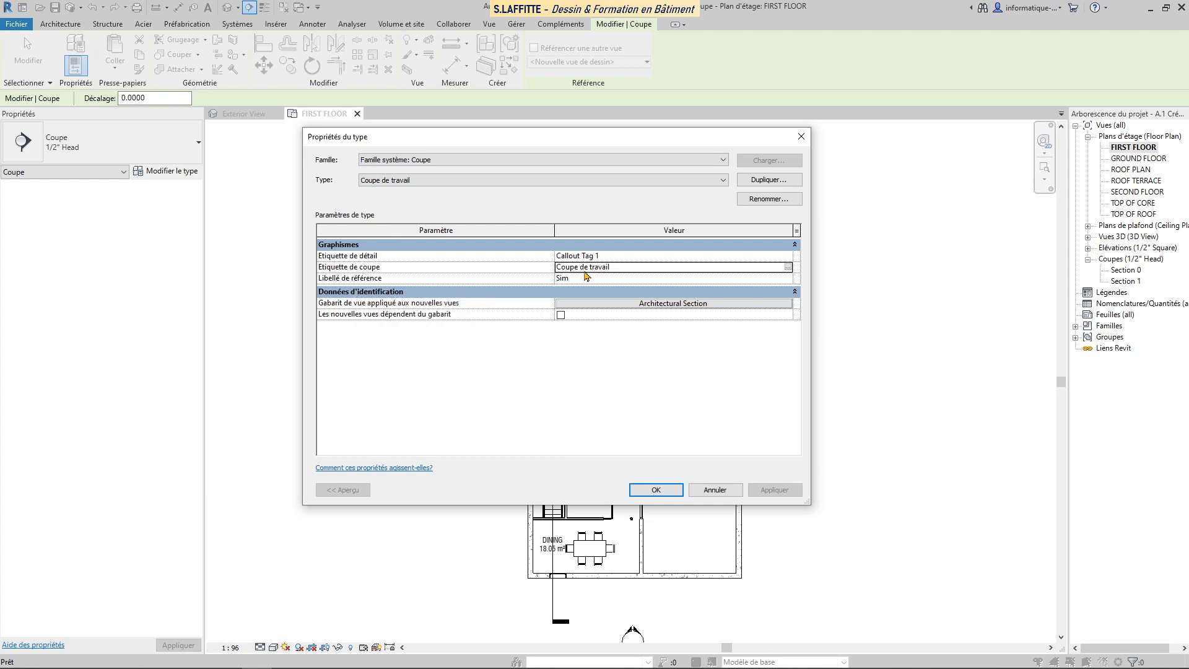
click(657, 492)
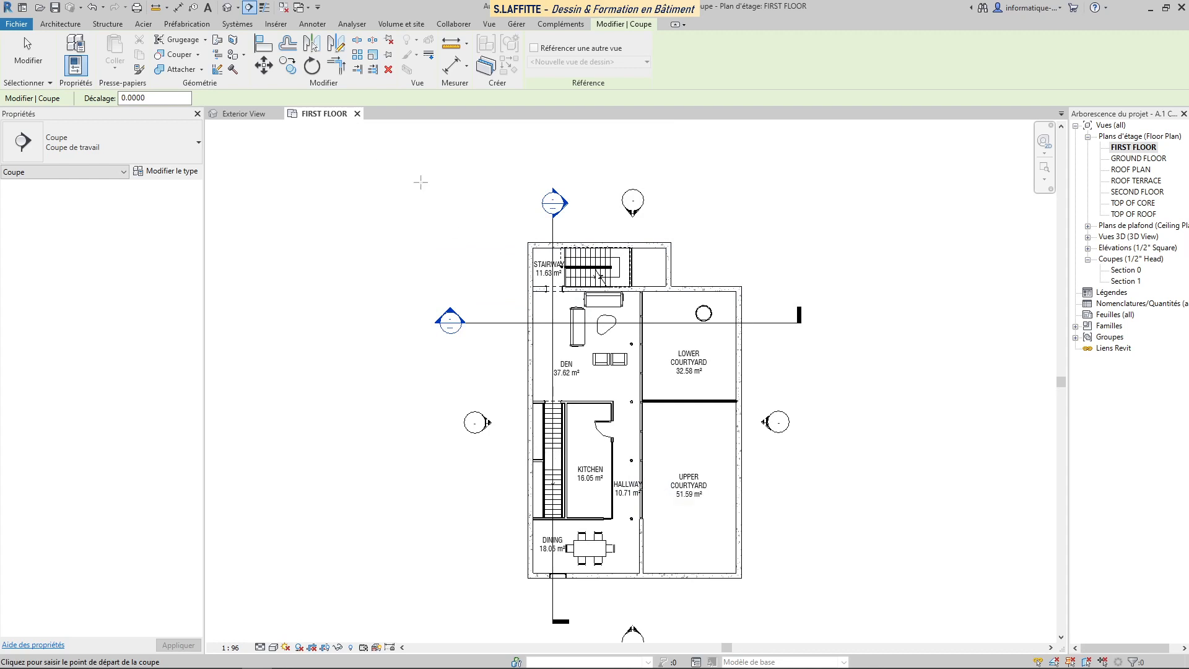
Draw a horizontal Coupe de travail section across the den and lower courtyard, below the existing one, looking towards the stairway
click(447, 366)
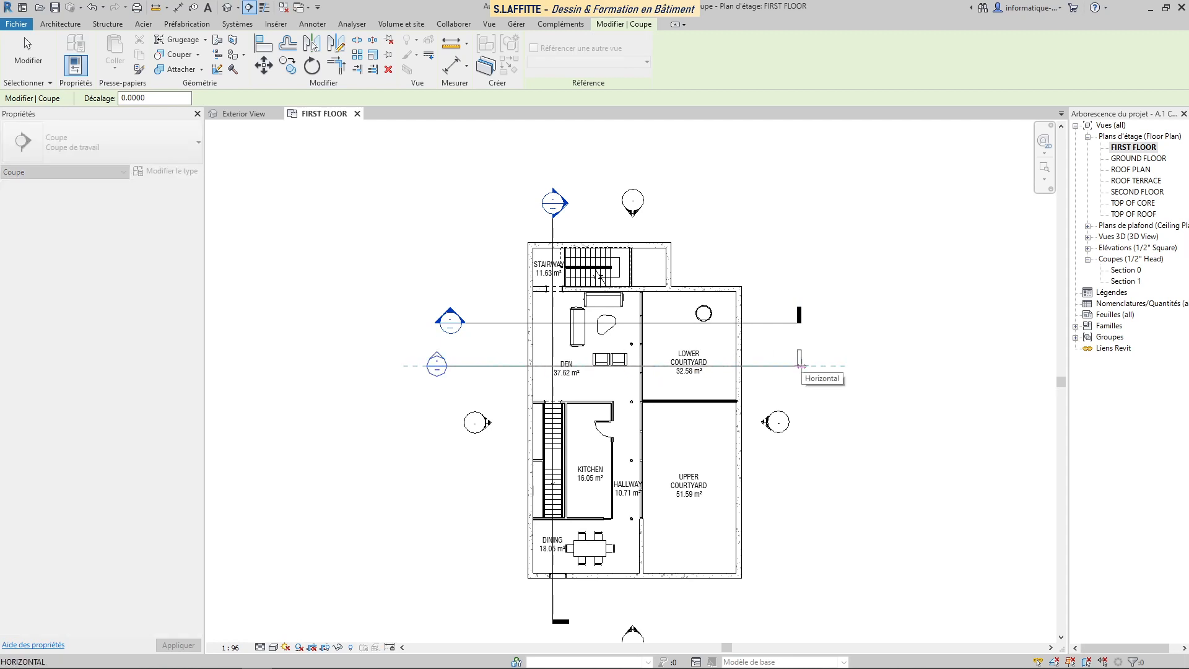
click(799, 366)
key(Escape)
key(Escape)
Move the Coupe de travail section down to just above the kitchen and select the upper horizontal section
scroll(461, 341, up, 1)
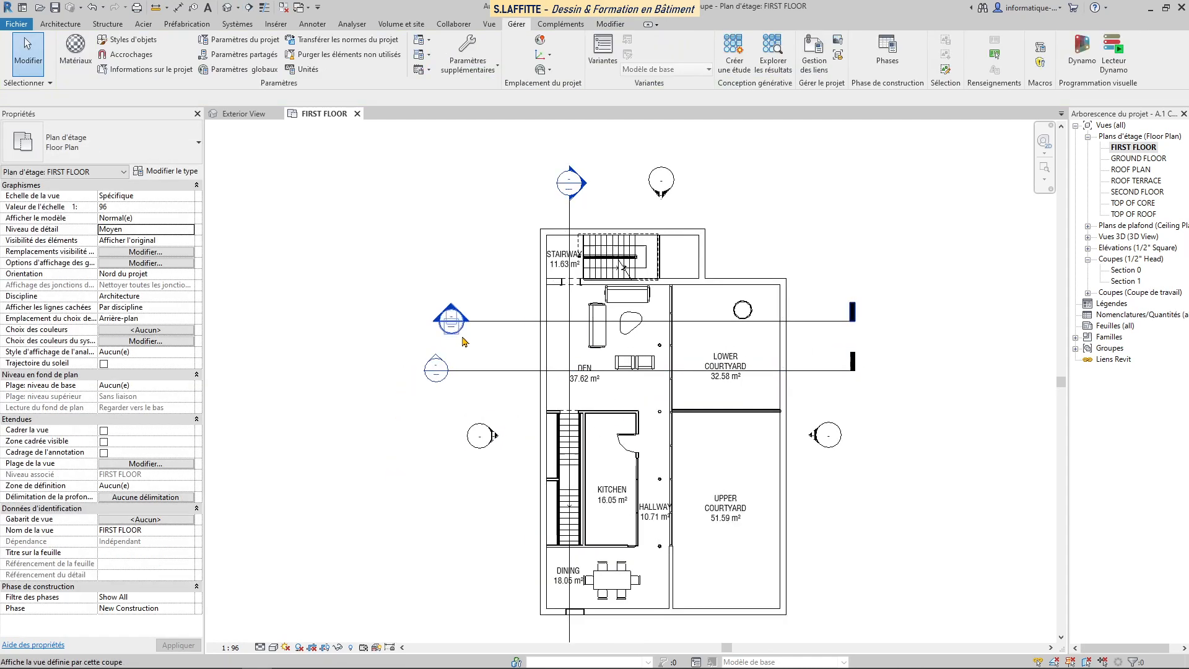
scroll(462, 341, up, 2)
scroll(418, 392, down, 2)
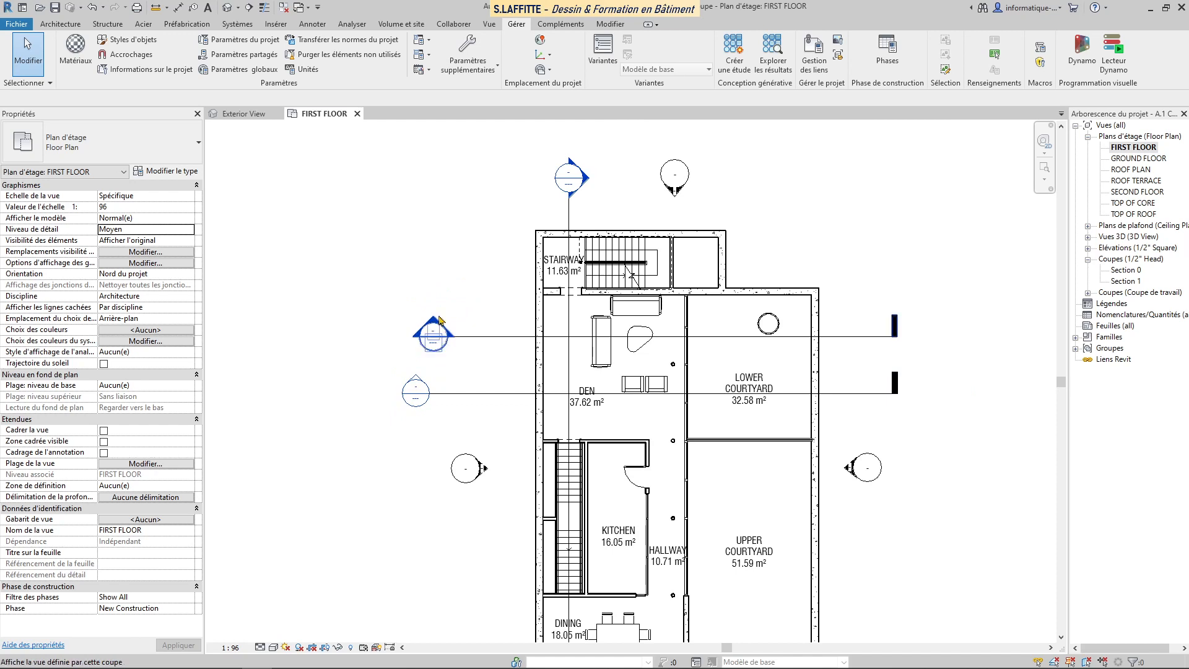
scroll(441, 336, down, 1)
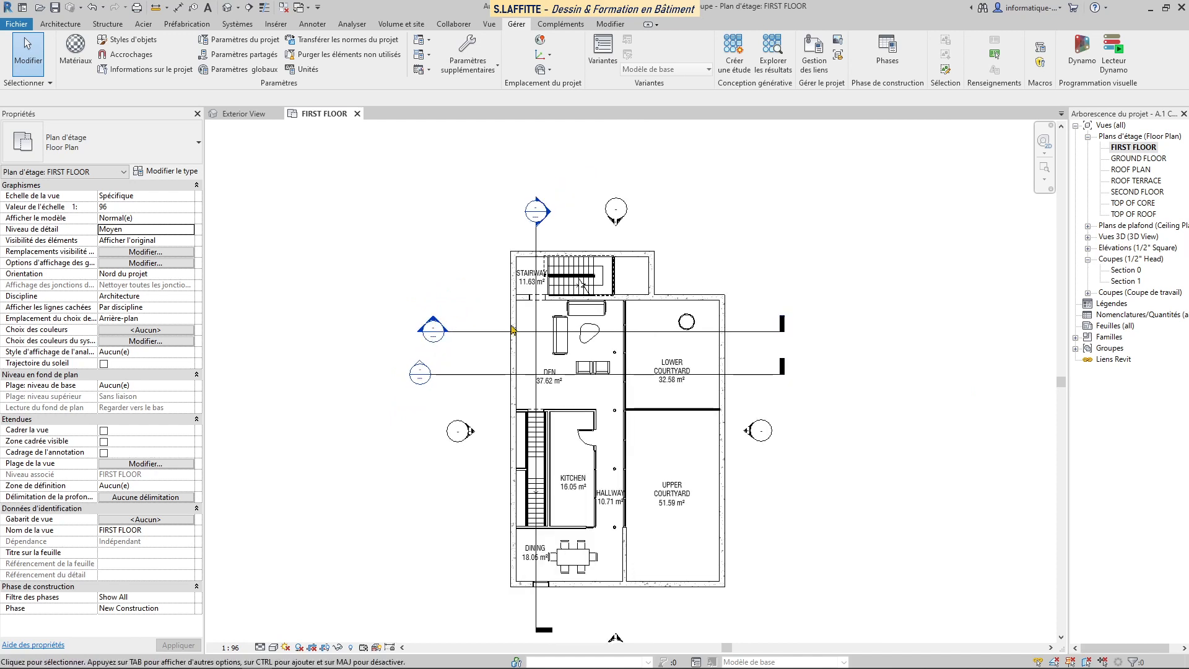
click(490, 375)
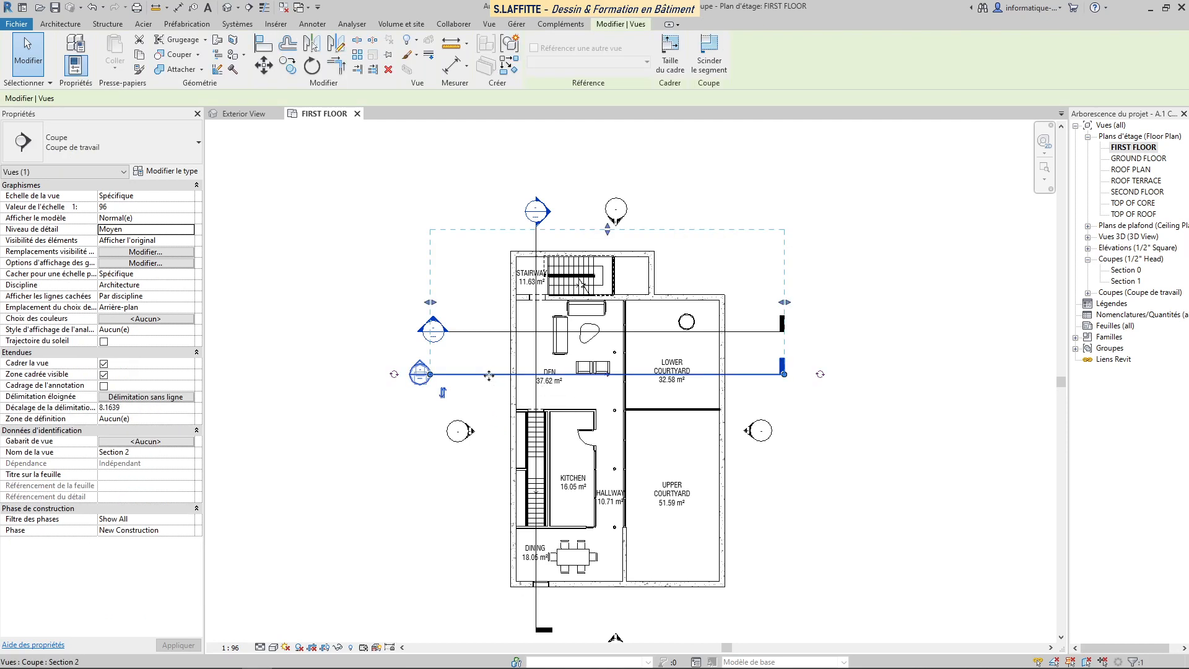
drag(489, 374, 489, 410)
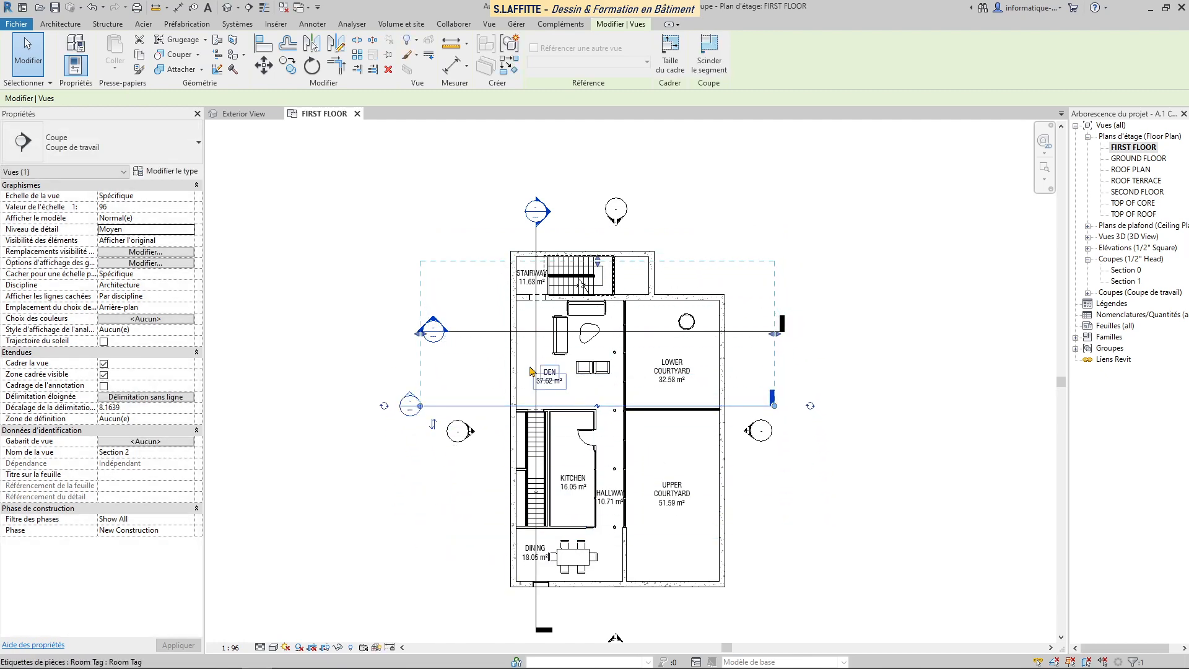
click(482, 306)
click(485, 333)
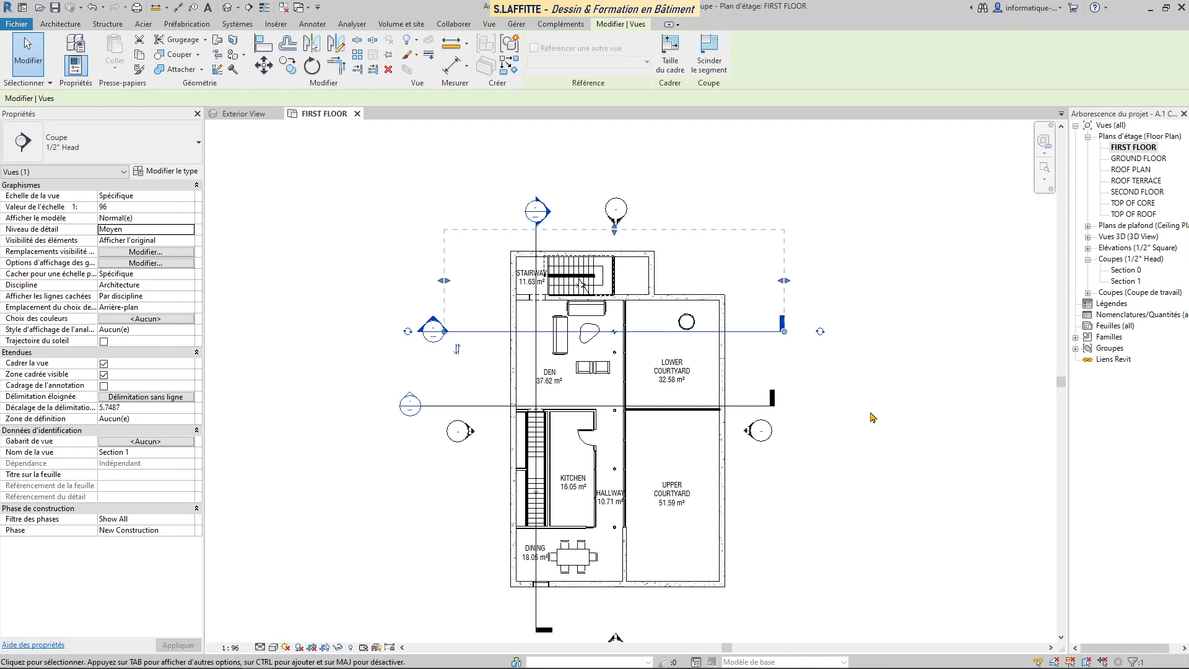
Change the upper horizontal section through the den and lower courtyard to the Coupe de travail type and deselect it
click(873, 417)
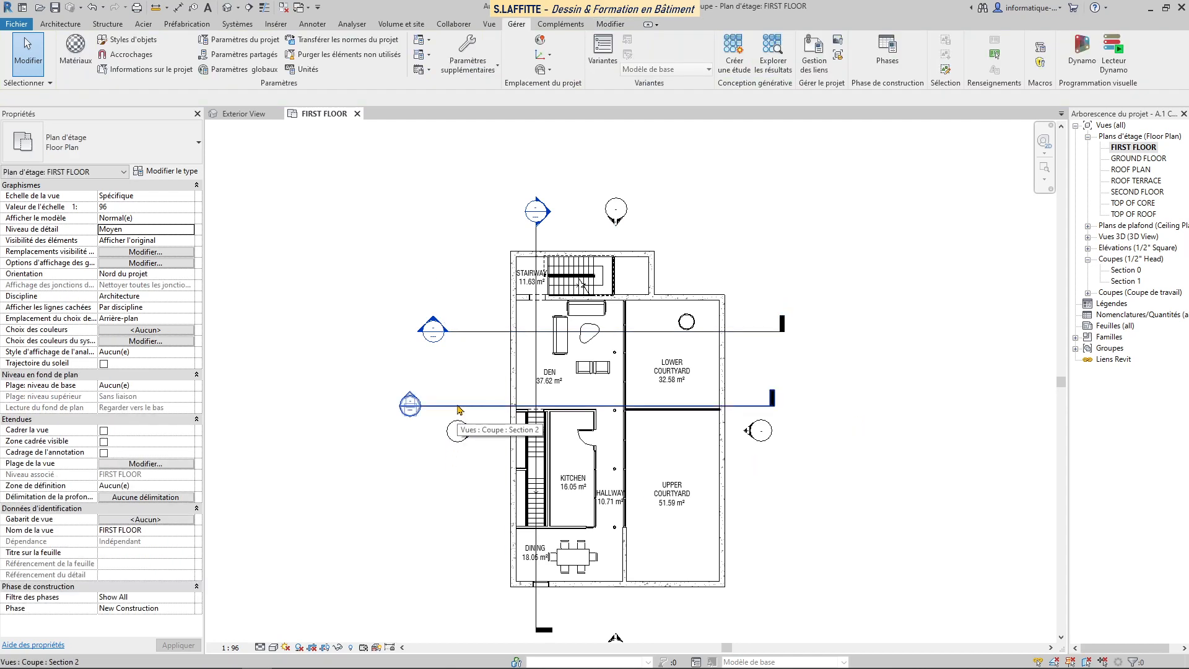
click(472, 339)
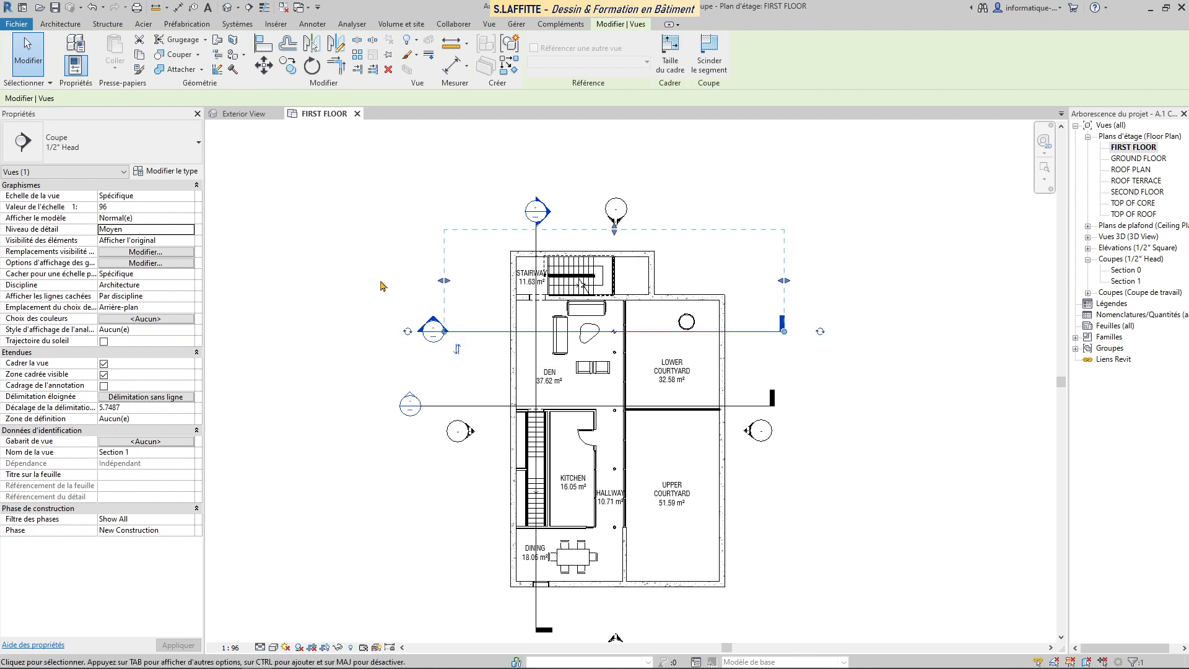
click(194, 152)
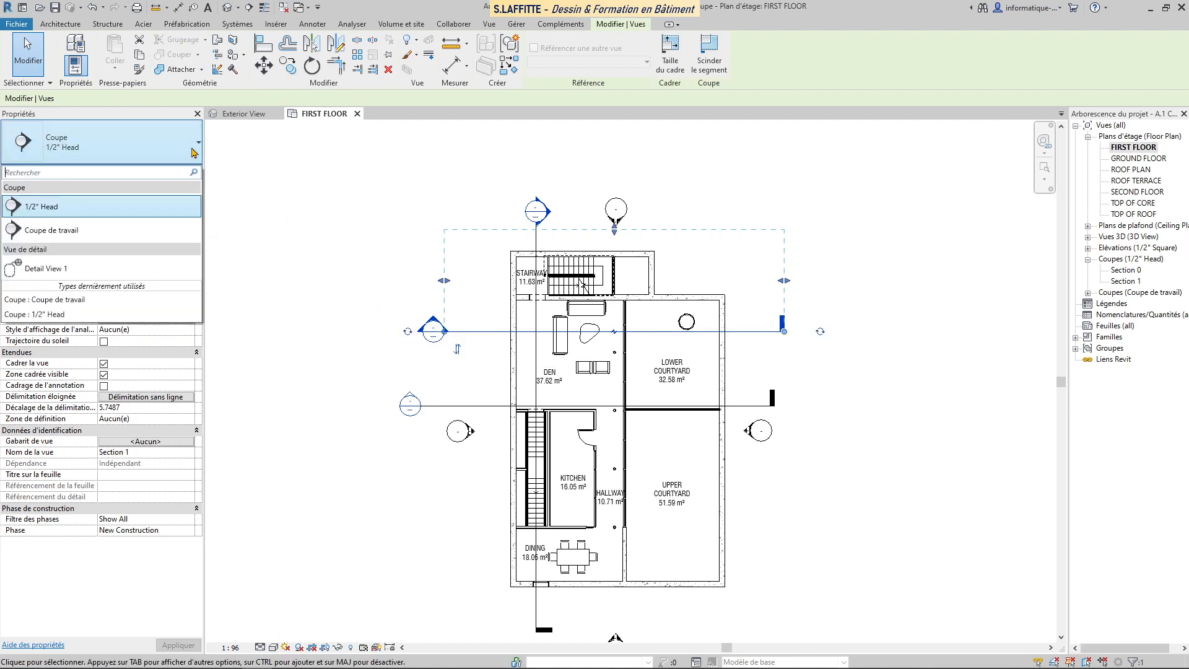
click(46, 233)
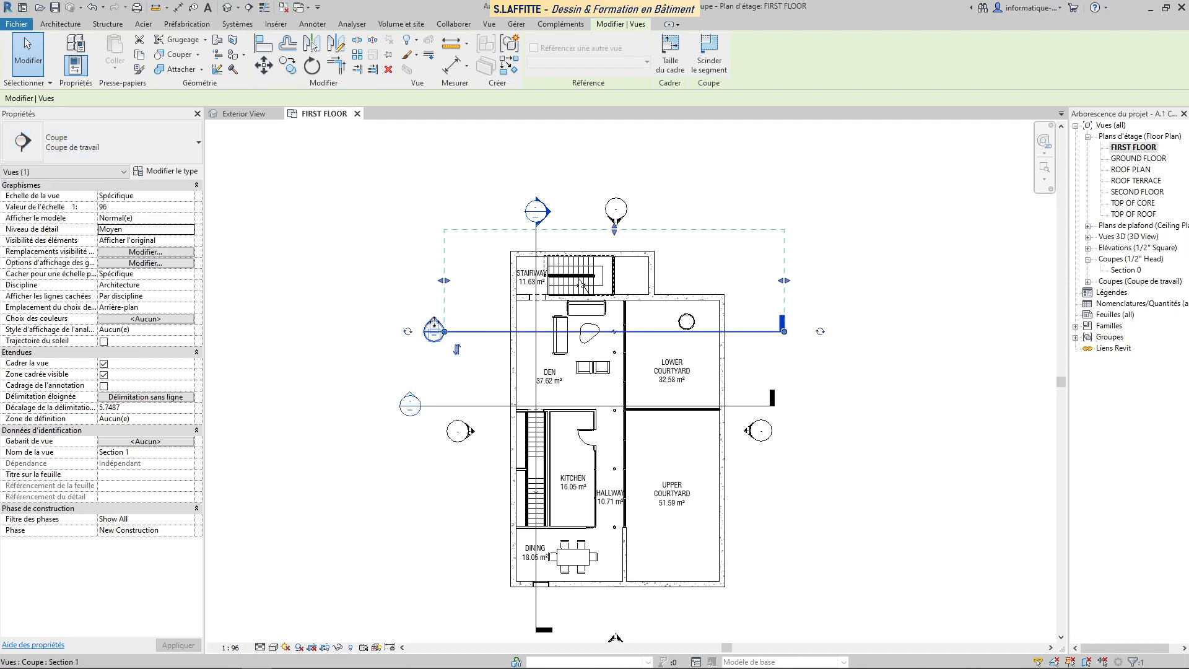
click(381, 287)
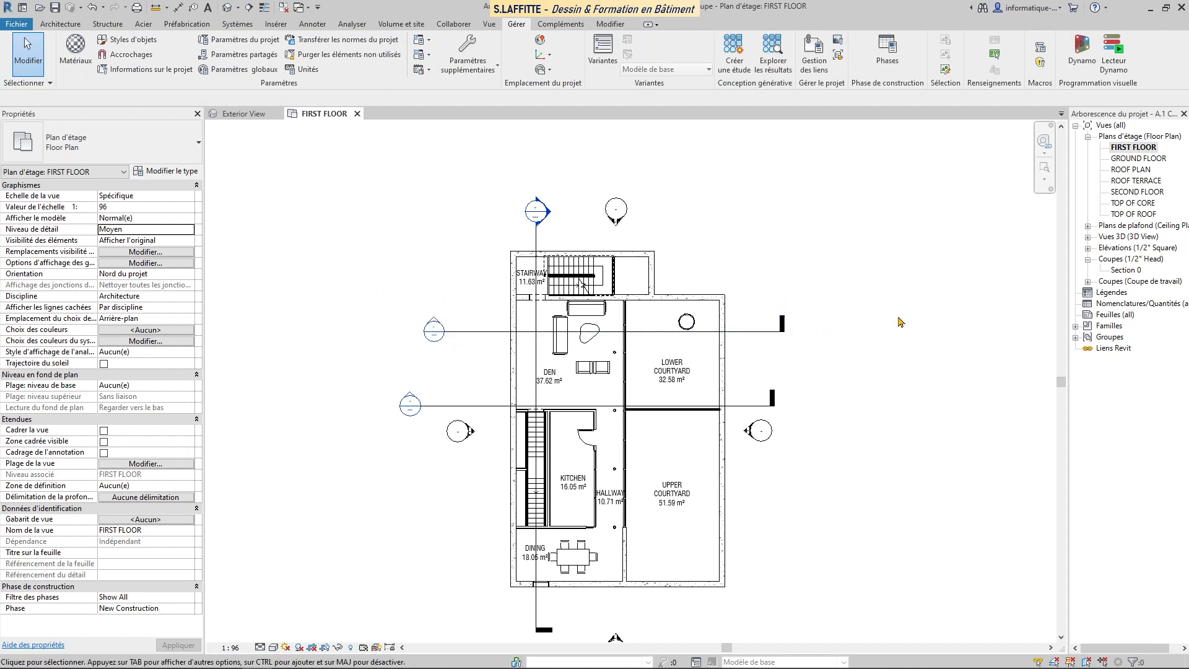
Collapse the Coupes (1/2" Head) group and expand the Coupes (Coupe de travail) group to view its sections in the project browser
click(1088, 260)
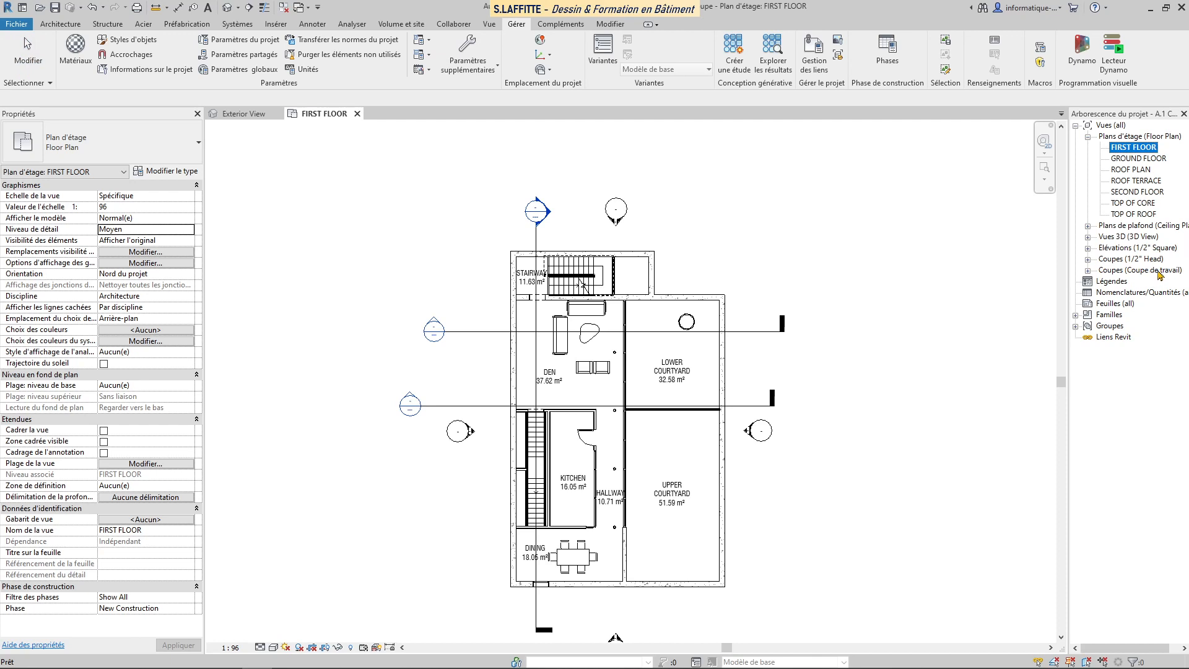
click(1088, 270)
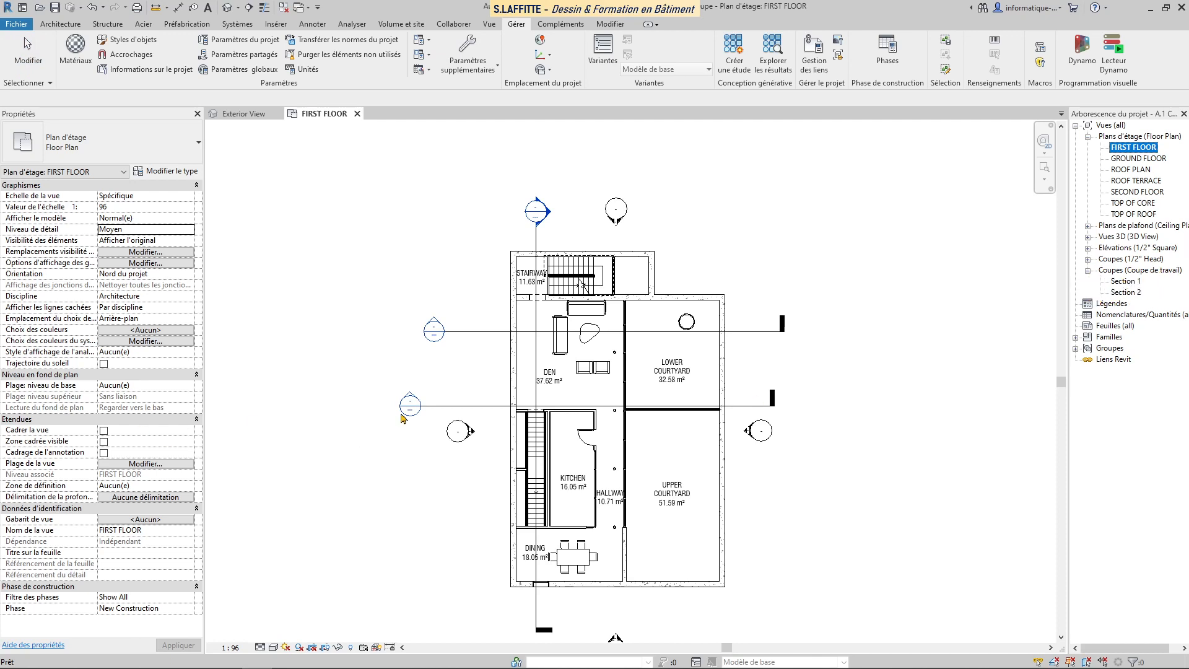